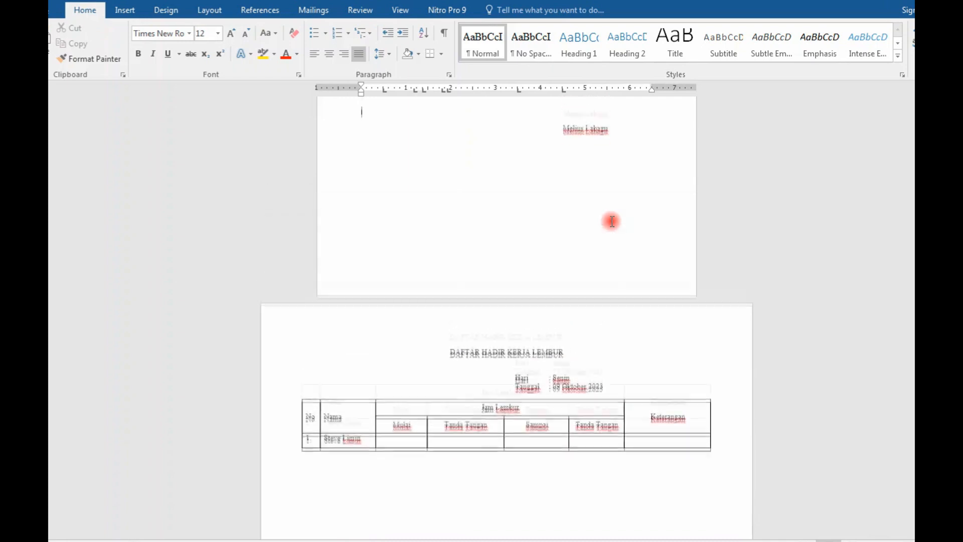
Step: Review the finished overtime order letter and the attendance sheet on its following landscape page
{"action": "scroll", "coordinate": [612, 219], "scroll_direction": "down", "scroll_amount": 3}
{"action": "scroll", "coordinate": [611, 221], "scroll_direction": "down", "scroll_amount": 3}
{"action": "scroll", "coordinate": [612, 221], "scroll_direction": "up", "scroll_amount": 6}
{"action": "left_click", "coordinate": [602, 190]}
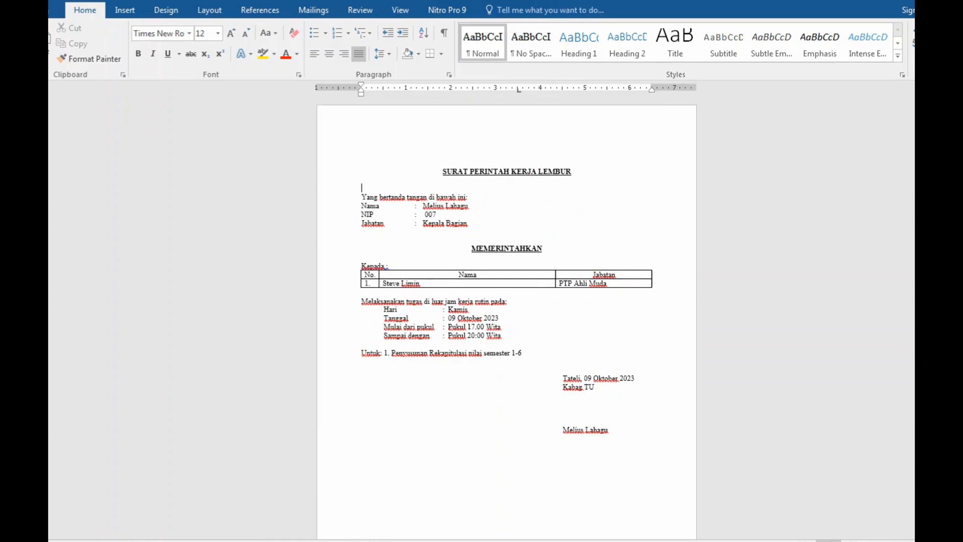
Step: Switch to the blank document and set its font to Times New Roman, size 12
{"action": "left_click", "coordinate": [486, 498]}
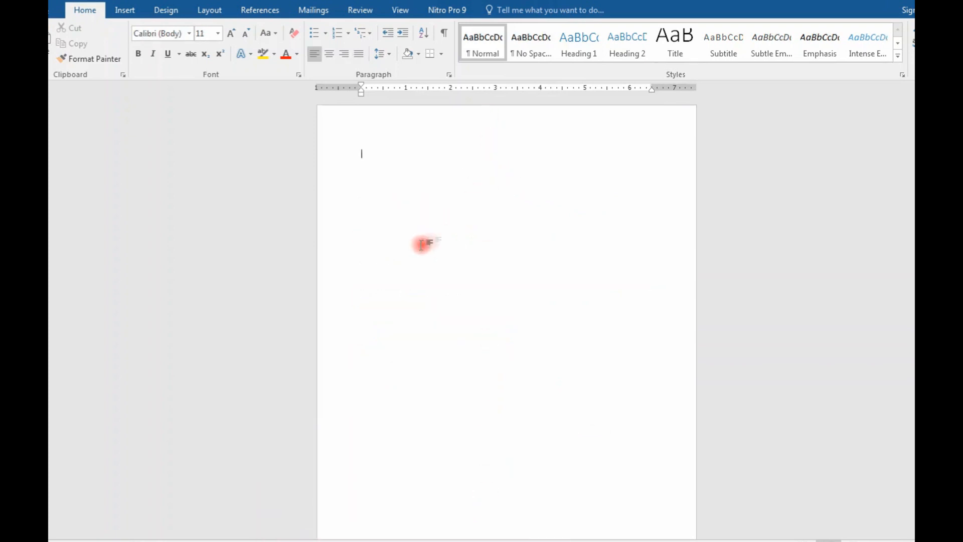
{"action": "left_click", "coordinate": [172, 33]}
{"action": "type", "text": "Times New Ro"}
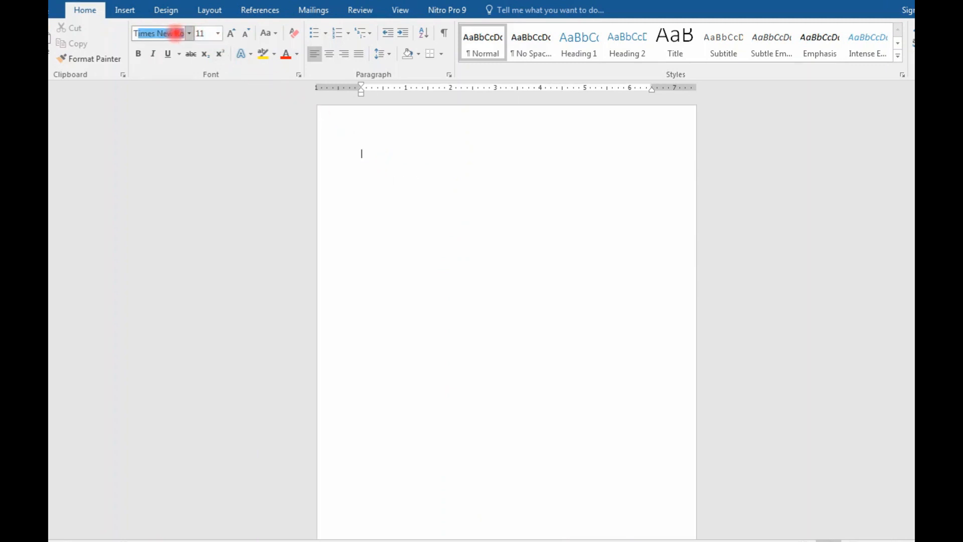
{"action": "key", "text": "Tab"}
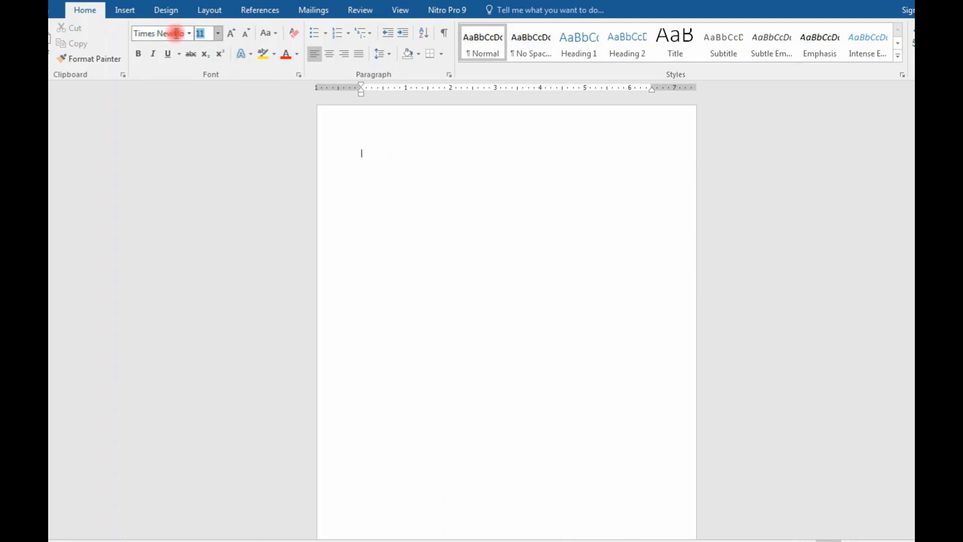
{"action": "left_click", "coordinate": [217, 33]}
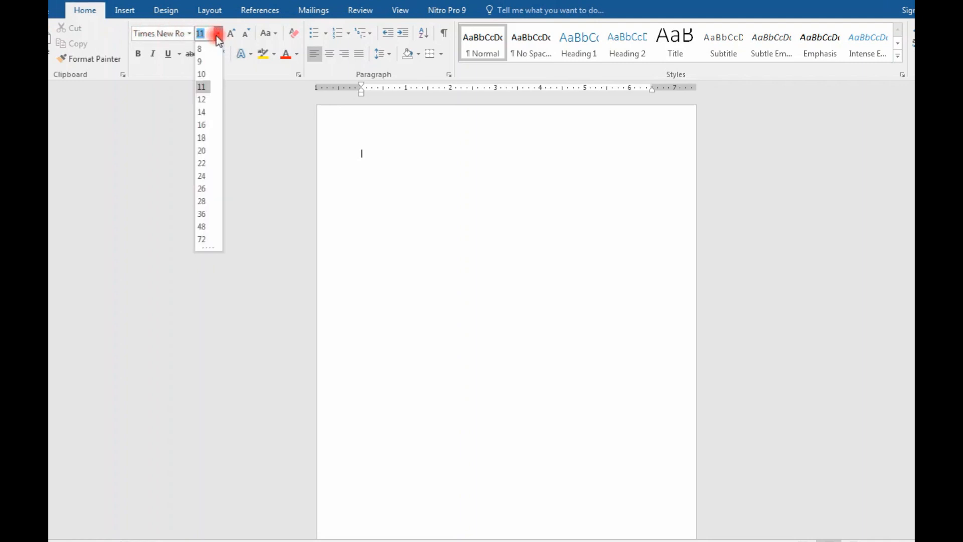
{"action": "left_click", "coordinate": [202, 100]}
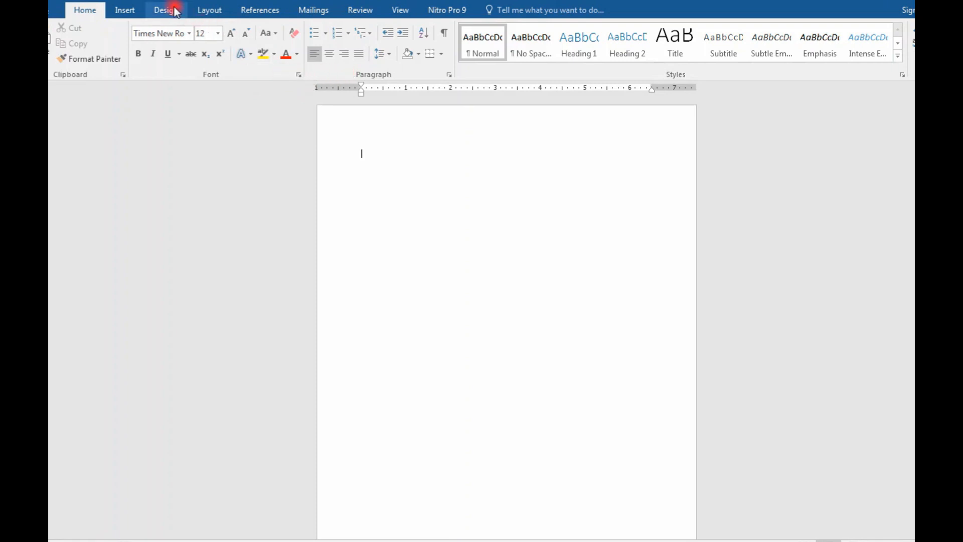
Step: Set the page margins to 3 cm for top, bottom and right, and 4 cm for left
{"action": "left_click", "coordinate": [213, 10]}
{"action": "left_click", "coordinate": [238, 78]}
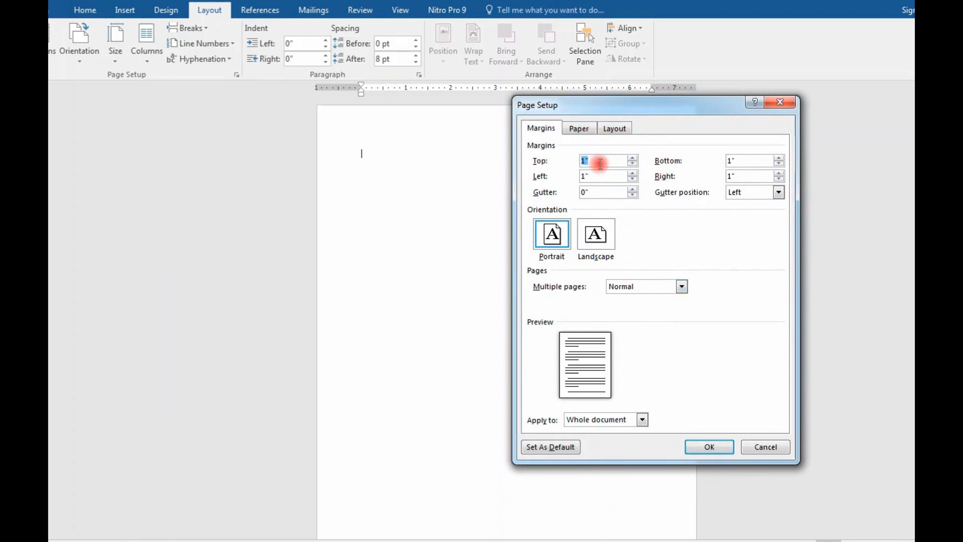
{"action": "type", "text": "3 cm"}
{"action": "key", "text": "Tab"}
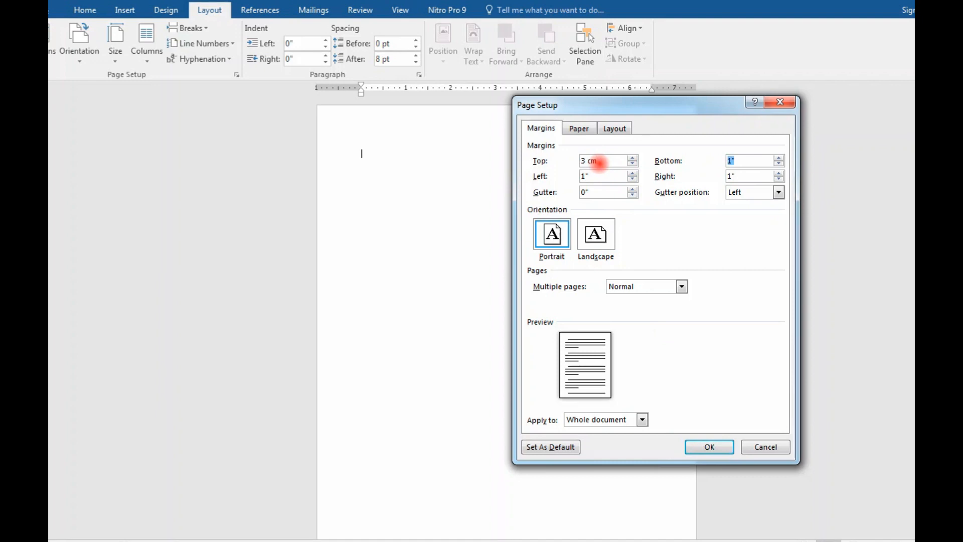
{"action": "type", "text": "3 cm"}
{"action": "left_click_drag", "start_coordinate": [744, 161], "coordinate": [726, 164]}
{"action": "key", "text": "ctrl+c"}
{"action": "double_click", "coordinate": [735, 175]}
{"action": "type", "text": "3 cm"}
{"action": "left_click_drag", "start_coordinate": [602, 176], "coordinate": [575, 179]}
{"action": "key", "text": "ctrl+v"}
{"action": "left_click", "coordinate": [586, 176]}
{"action": "key", "text": "BackSpace"}
{"action": "type", "text": "4"}
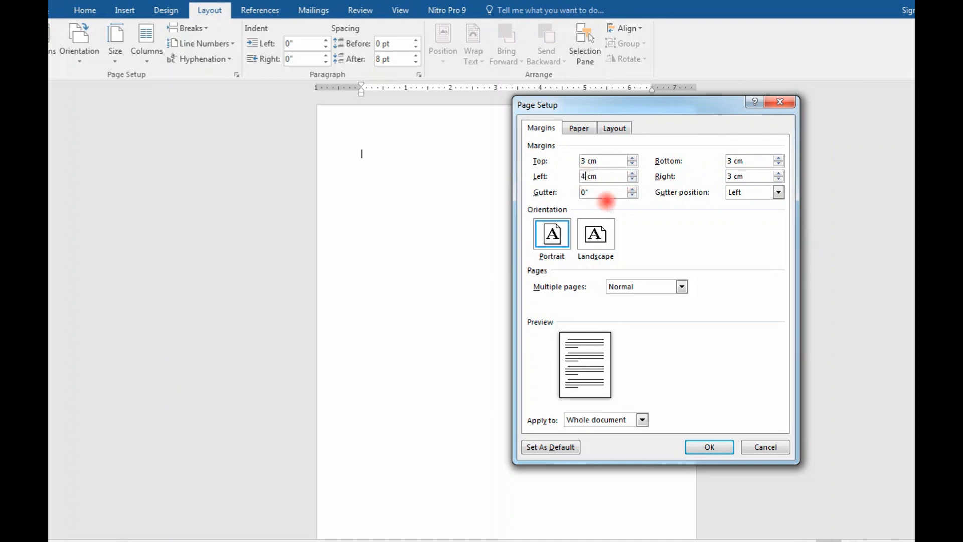
Step: Set the paper size to A4 210 x 297 mm and apply the page setup to the whole document
{"action": "left_click", "coordinate": [580, 134]}
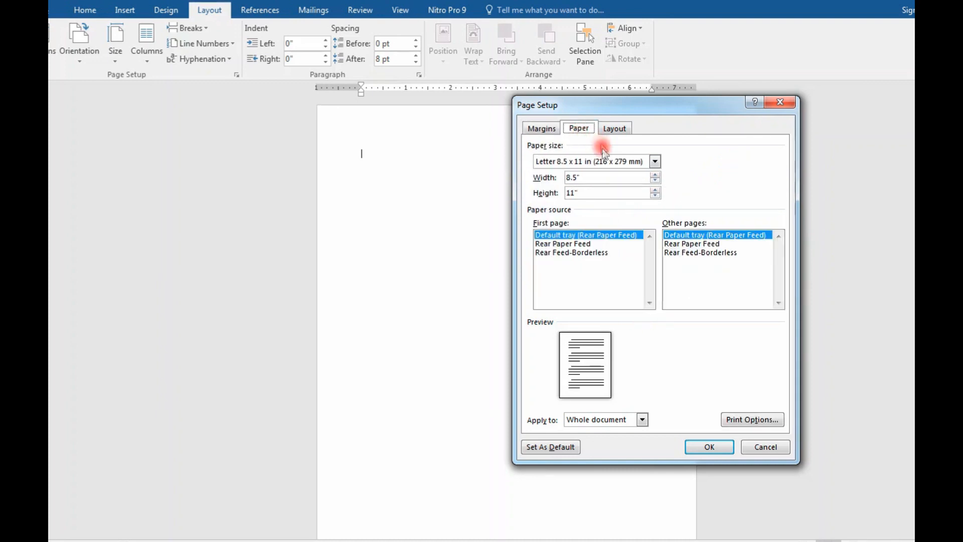
{"action": "left_click", "coordinate": [603, 160]}
{"action": "scroll", "coordinate": [603, 172], "scroll_direction": "down", "scroll_amount": 2}
{"action": "scroll", "coordinate": [603, 174], "scroll_direction": "up", "scroll_amount": 3}
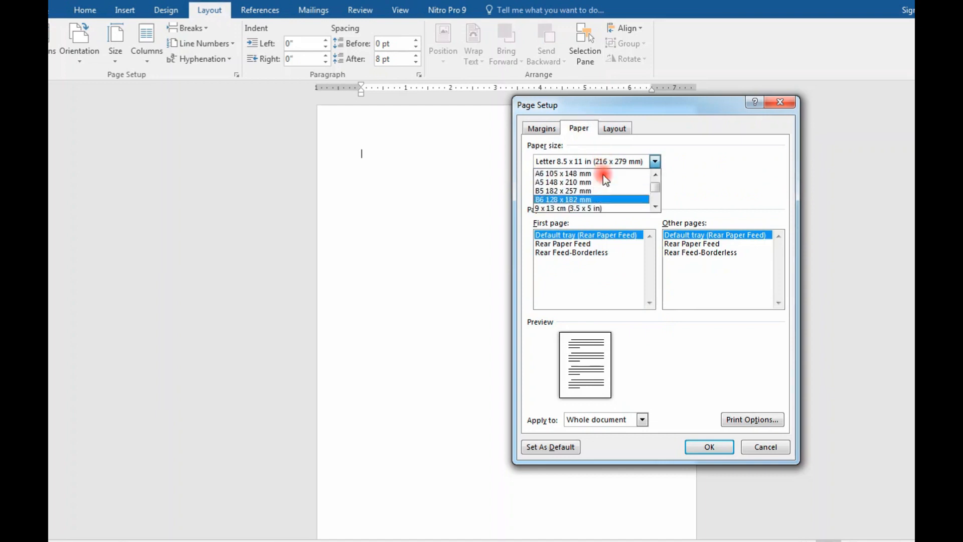
{"action": "left_click", "coordinate": [601, 173]}
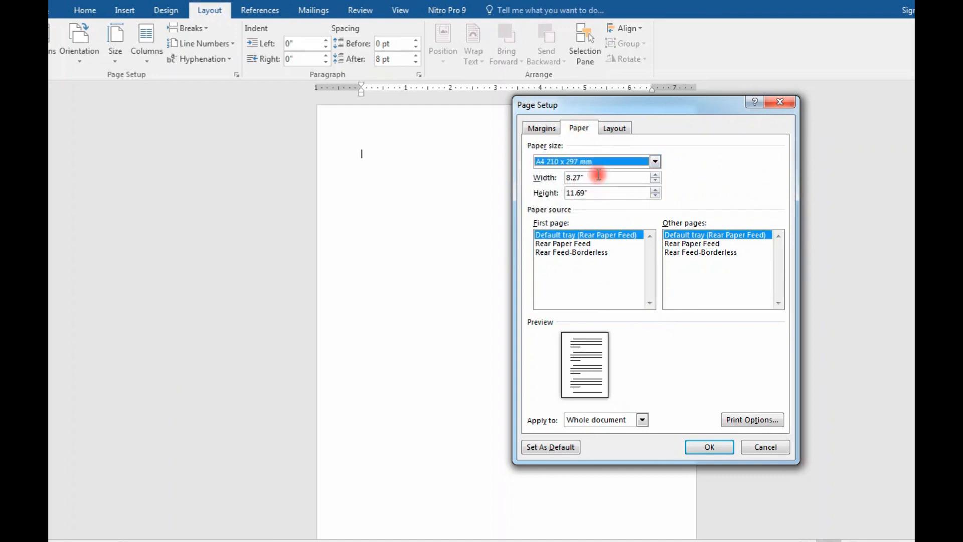
{"action": "left_click", "coordinate": [702, 445]}
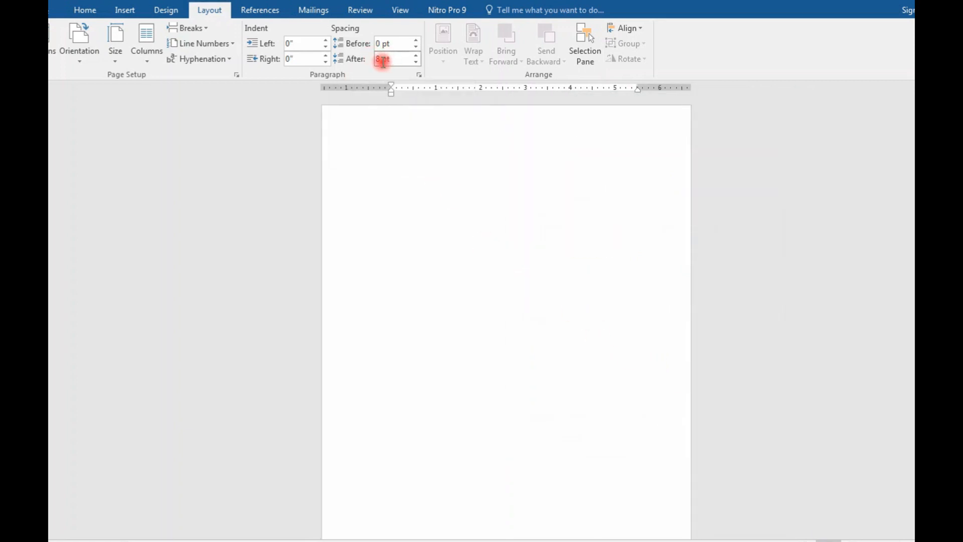
Step: Set the paragraph spacing after to 0 pt
{"action": "left_click", "coordinate": [377, 59]}
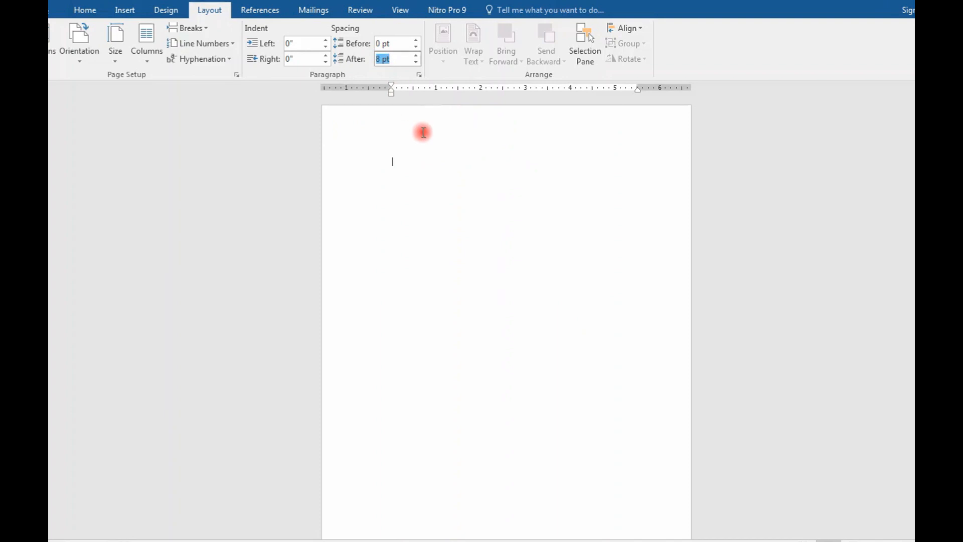
{"action": "left_click", "coordinate": [416, 62]}
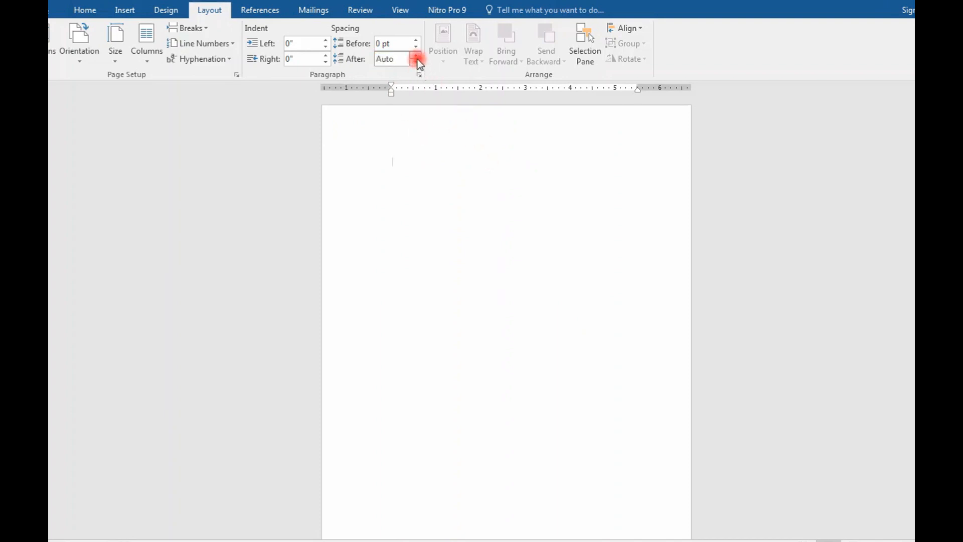
{"action": "left_click", "coordinate": [416, 62]}
{"action": "left_click", "coordinate": [400, 194]}
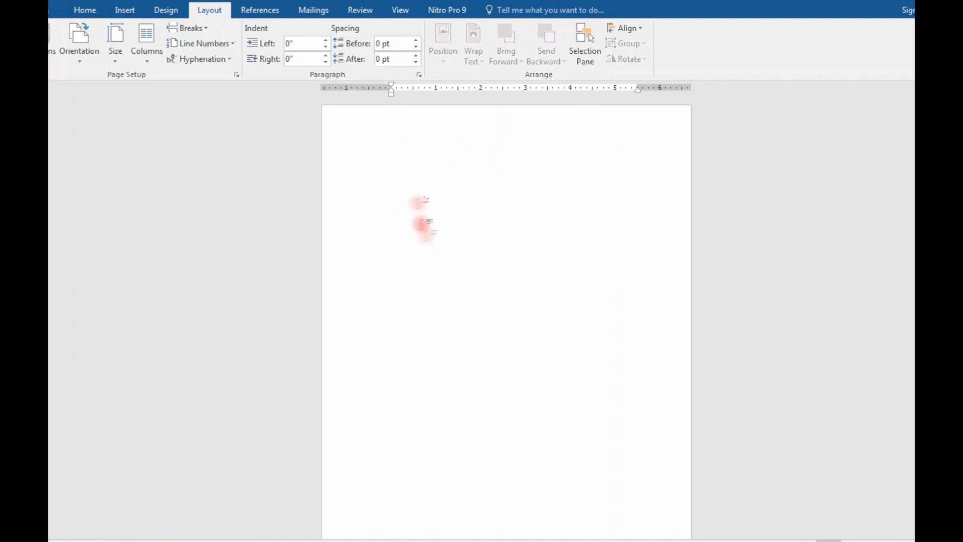
Step: Write the title "SURAT PERINTAH KERJA LEMBUR" on the first line of the document
{"action": "type", "text": "sUA"}
{"action": "key", "text": "BackSpace"}
{"action": "type", "text": "RAT POER"}
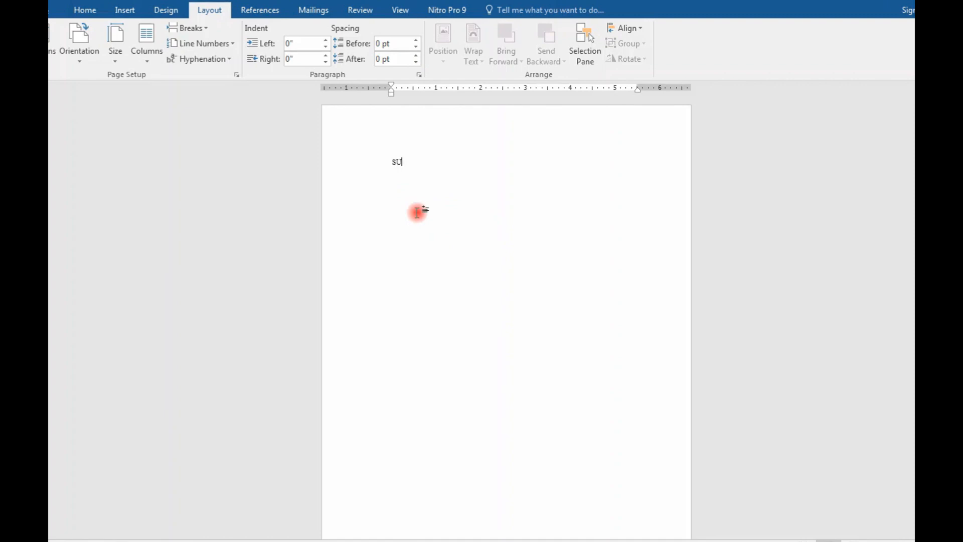
{"action": "key", "text": "BackSpace"}
{"action": "key", "text": "BackSpace"}
{"action": "key", "text": "BackSpace"}
{"action": "type", "text": "ERINTAH KERJA LEMBUR"}
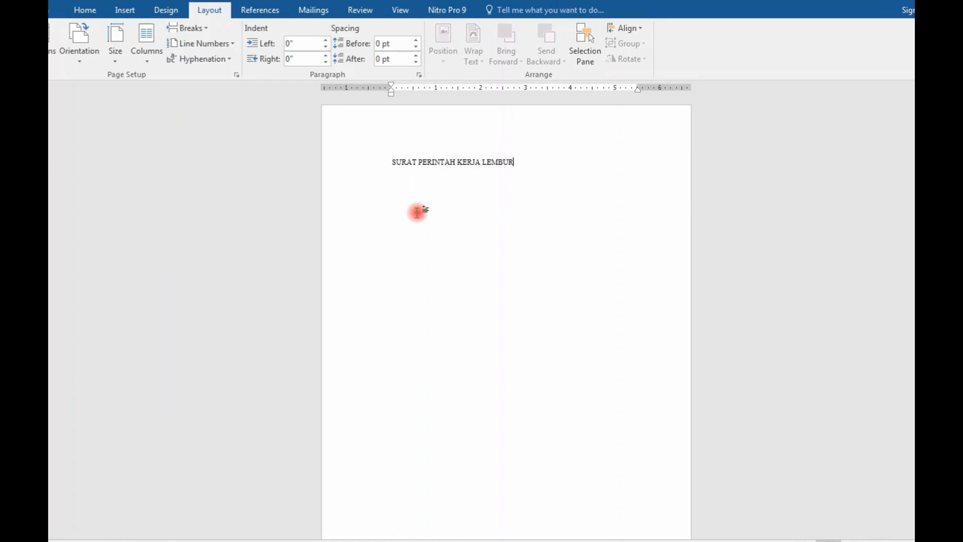
Step: Centre the title line and make it bold and underlined
{"action": "left_click_drag", "start_coordinate": [523, 165], "coordinate": [394, 168]}
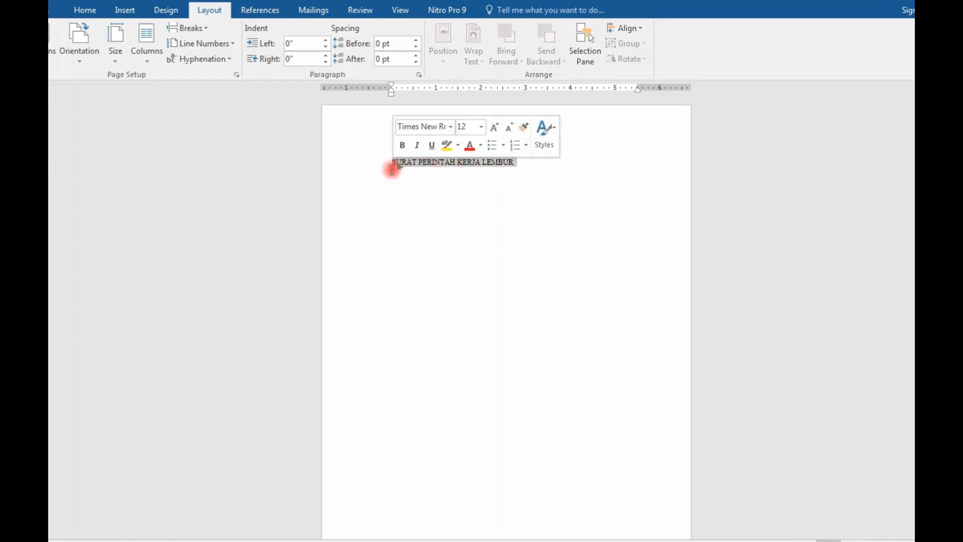
{"action": "key", "text": "ctrl+e"}
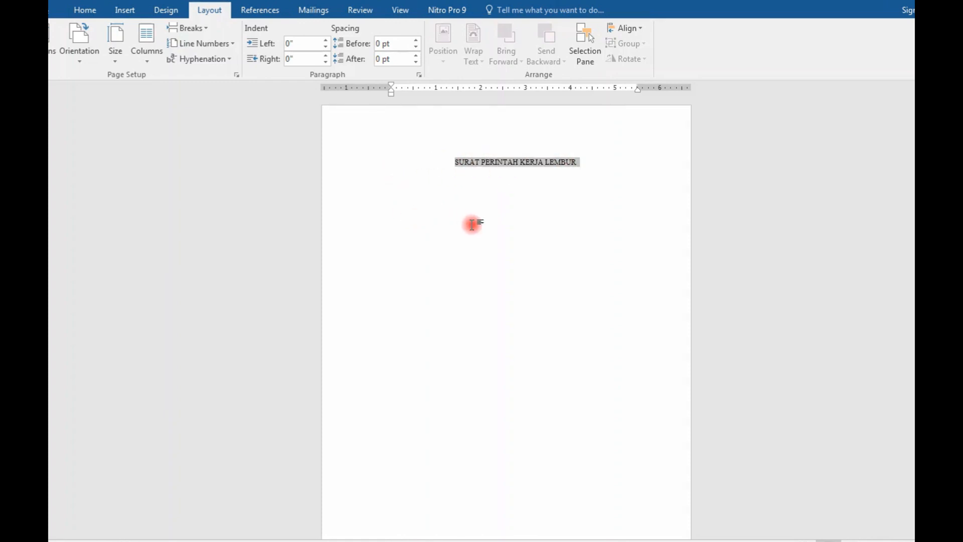
{"action": "key", "text": "ctrl+b"}
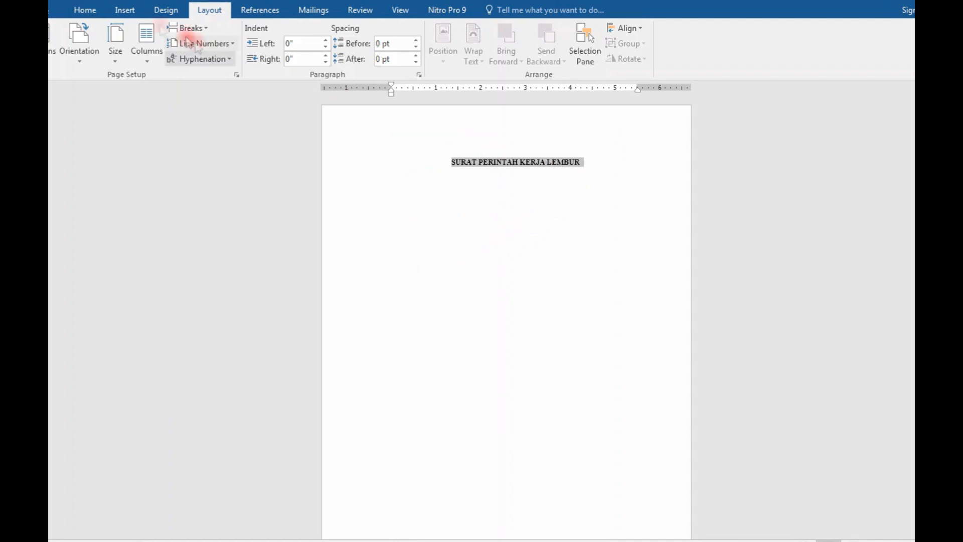
{"action": "left_click", "coordinate": [75, 11]}
{"action": "left_click", "coordinate": [168, 54]}
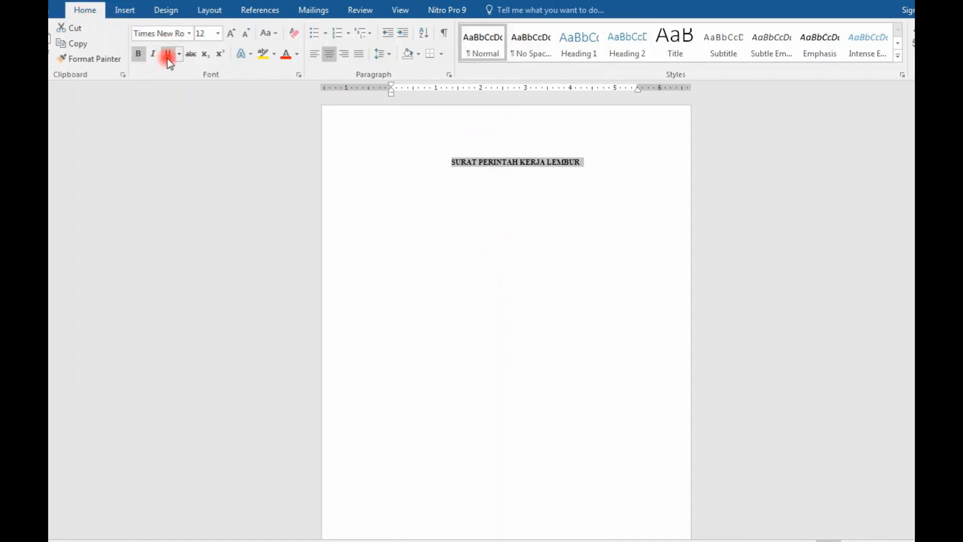
{"action": "left_click", "coordinate": [168, 54]}
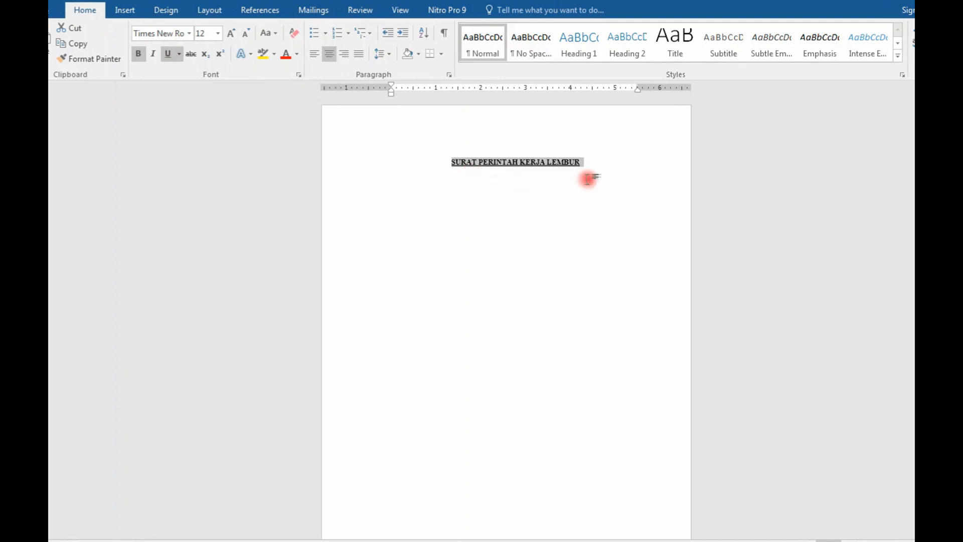
Step: Begin a justified paragraph below the title with "Yang Berta" and remove its bold and underline formatting
{"action": "left_click", "coordinate": [595, 162]}
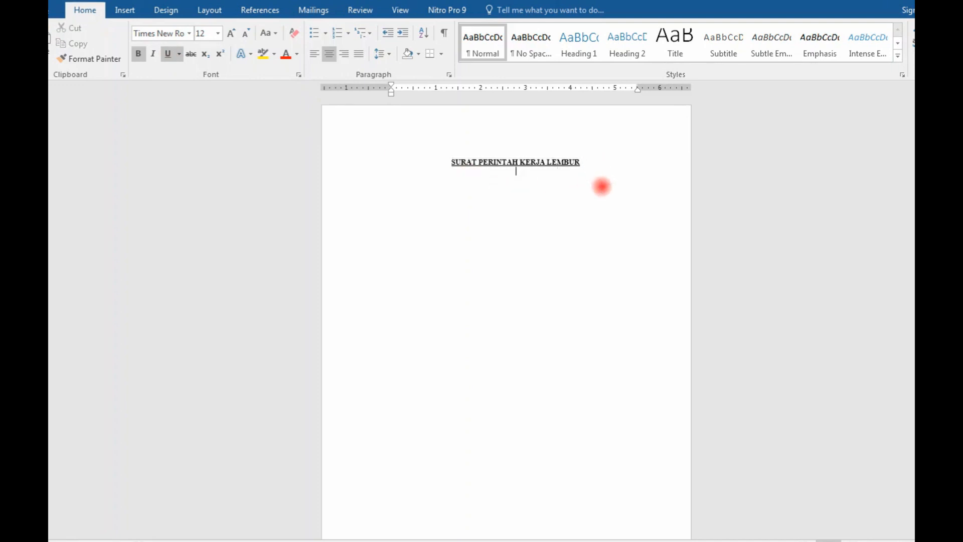
{"action": "key", "text": "Return"}
{"action": "left_click", "coordinate": [365, 57]}
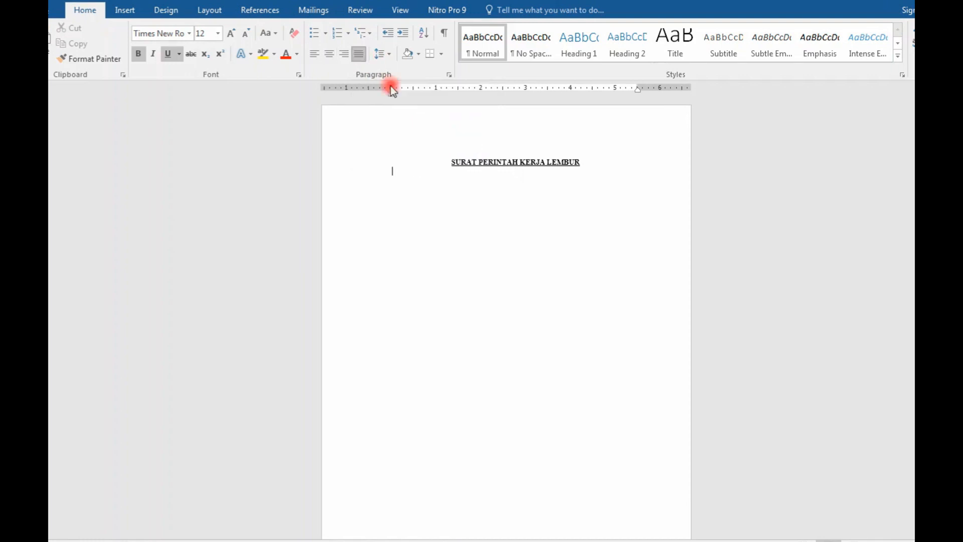
{"action": "type", "text": "Yang Berta"}
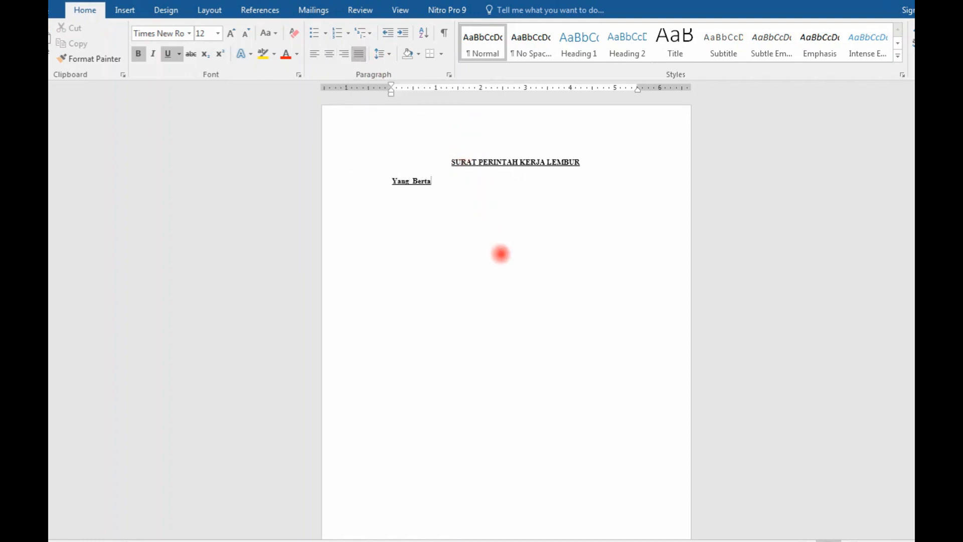
{"action": "left_click_drag", "start_coordinate": [432, 182], "coordinate": [393, 181]}
{"action": "left_click", "coordinate": [167, 54]}
{"action": "left_click", "coordinate": [138, 53]}
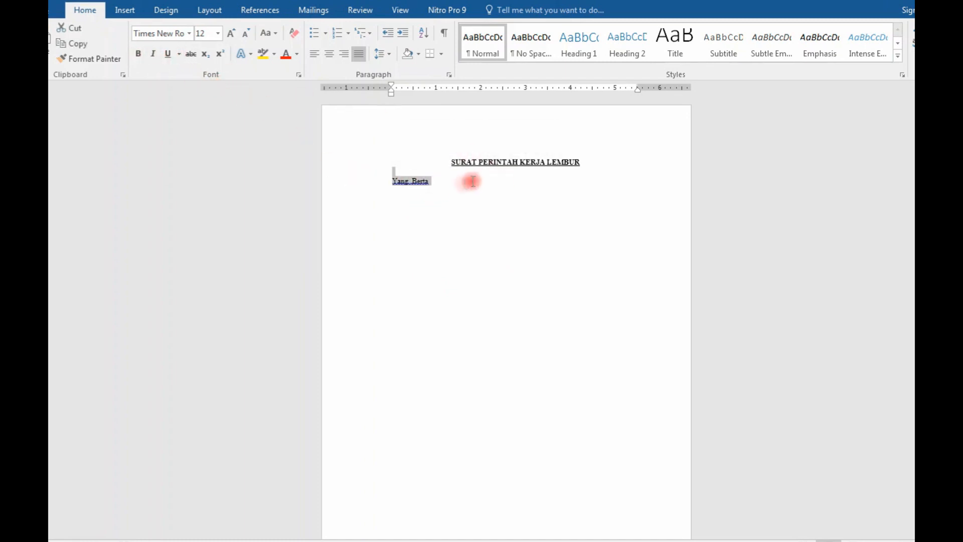
Step: Complete the opening line as "Yang Bertanda tangan di bawah ini :" and insert a blank line above it
{"action": "left_click", "coordinate": [442, 185]}
{"action": "type", "text": "nda "}
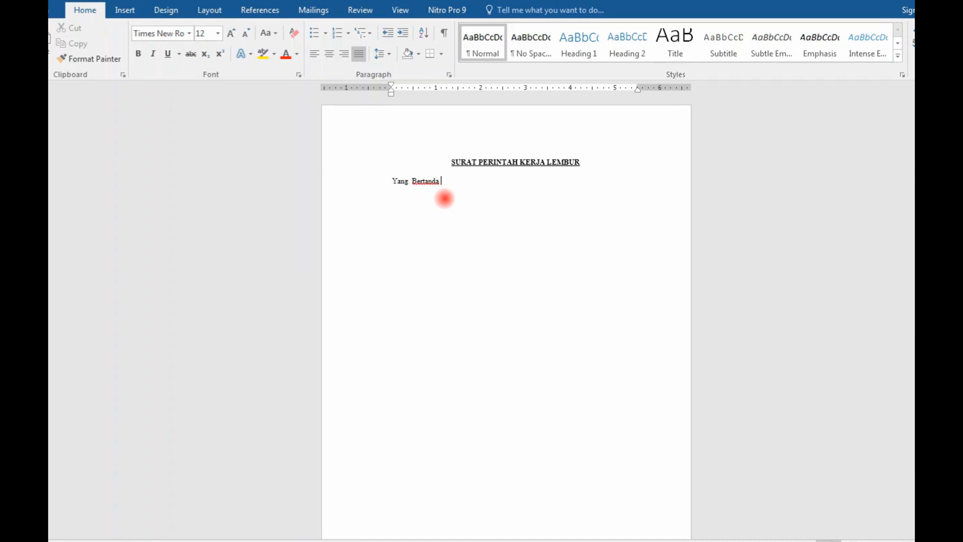
{"action": "type", "text": "tangan di bawah n"}
{"action": "left_click", "coordinate": [391, 182]}
{"action": "key", "text": "Return"}
{"action": "left_click", "coordinate": [527, 196]}
{"action": "type", "text": ": "}
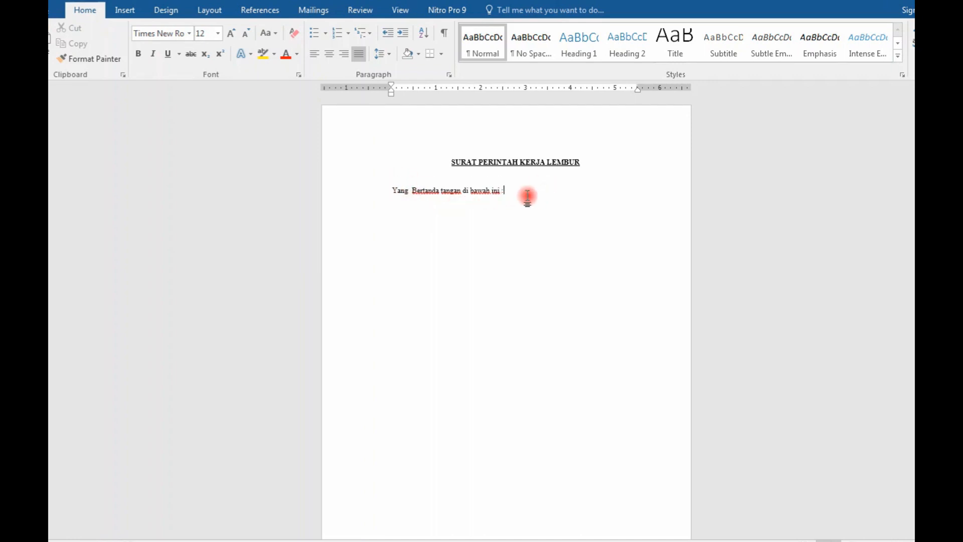
{"action": "type", "text": "Nama"}
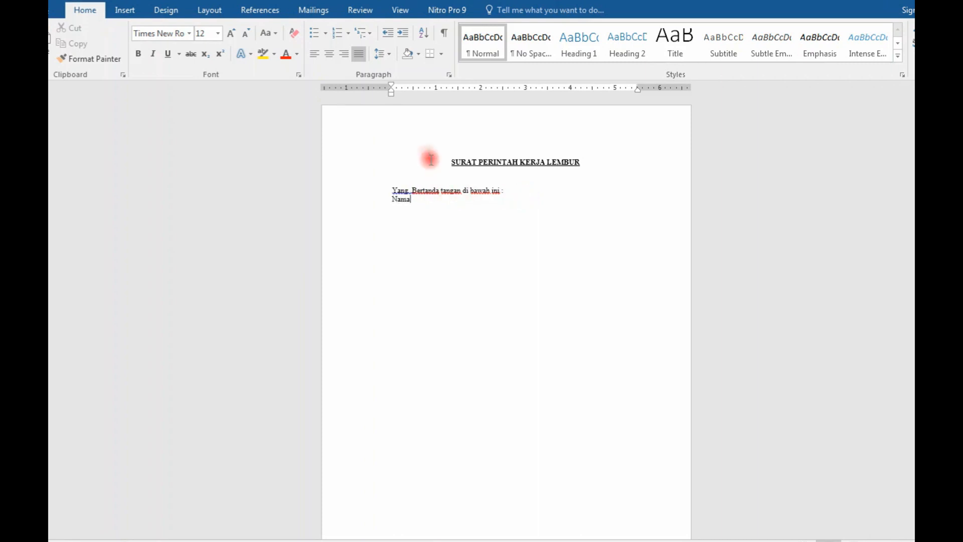
Step: Add a "Nama" line below the opening line and give it left tab stops at about 0.7 and 1 inch
{"action": "left_click", "coordinate": [423, 89]}
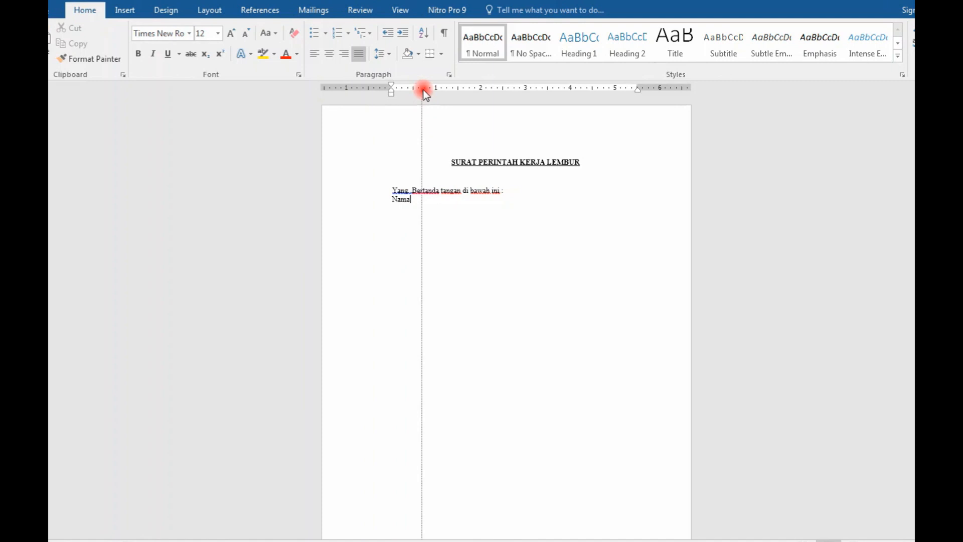
{"action": "left_click", "coordinate": [434, 90]}
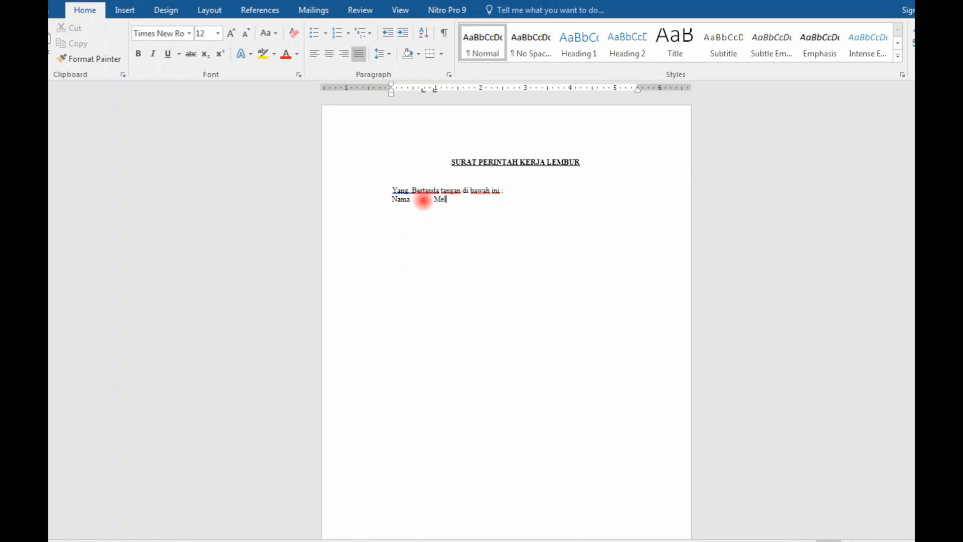
Step: Fill in the signatory's full name after "Nama" and add a tab-aligned "NIP" line with the employee number
{"action": "key", "text": "Return"}
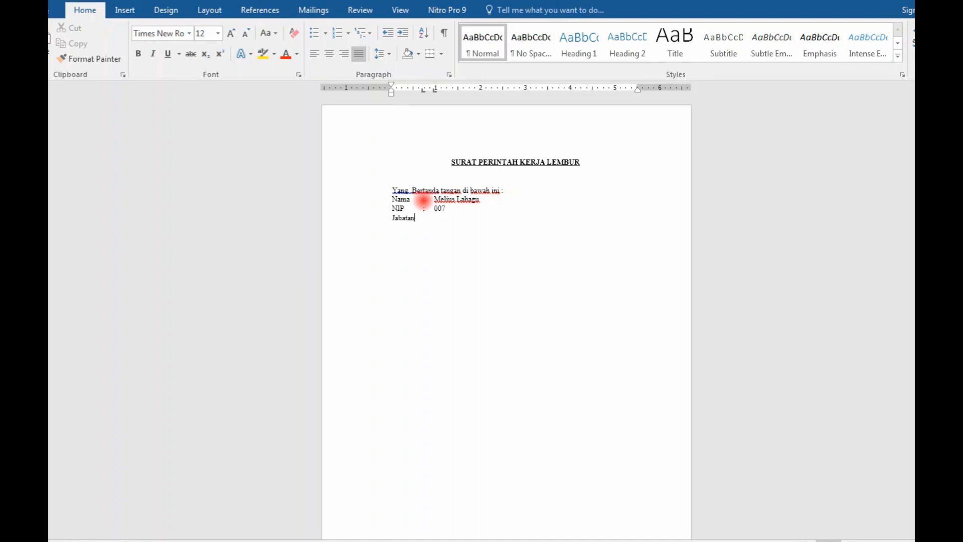
Step: Enter "Kepala Bagian Tata Usaha" as the position on the "Jabatan" line
{"action": "key", "text": "BackSpace"}
{"action": "key", "text": "BackSpace"}
{"action": "key", "text": "BackSpace"}
{"action": "key", "text": "BackSpace"}
{"action": "key", "text": "BackSpace"}
{"action": "key", "text": "BackSpace"}
{"action": "key", "text": "BackSpace"}
{"action": "key", "text": "BackSpace"}
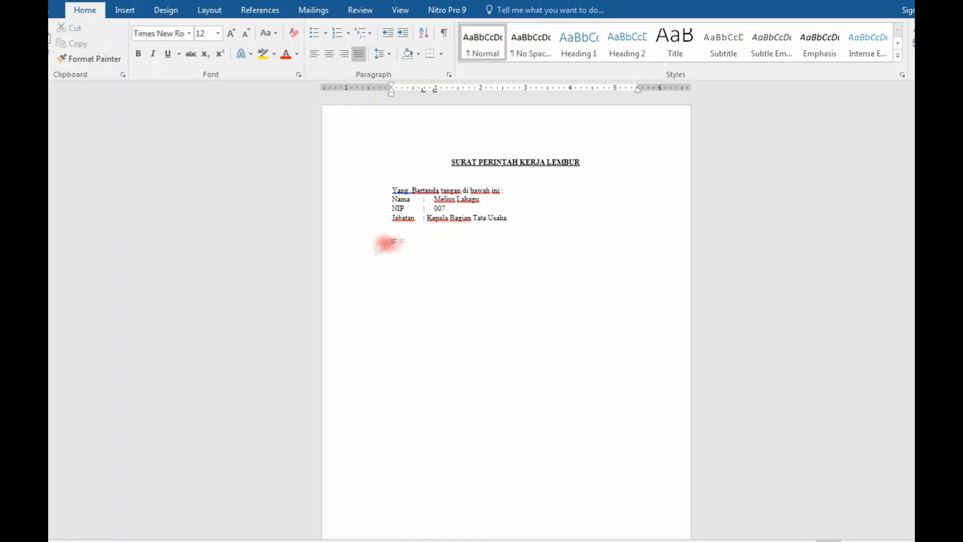
Step: Align the Jabatan value with the entries above at the second tab stop and start a new line below it
{"action": "left_click", "coordinate": [427, 218]}
{"action": "key", "text": "Tab"}
{"action": "left_click", "coordinate": [525, 218]}
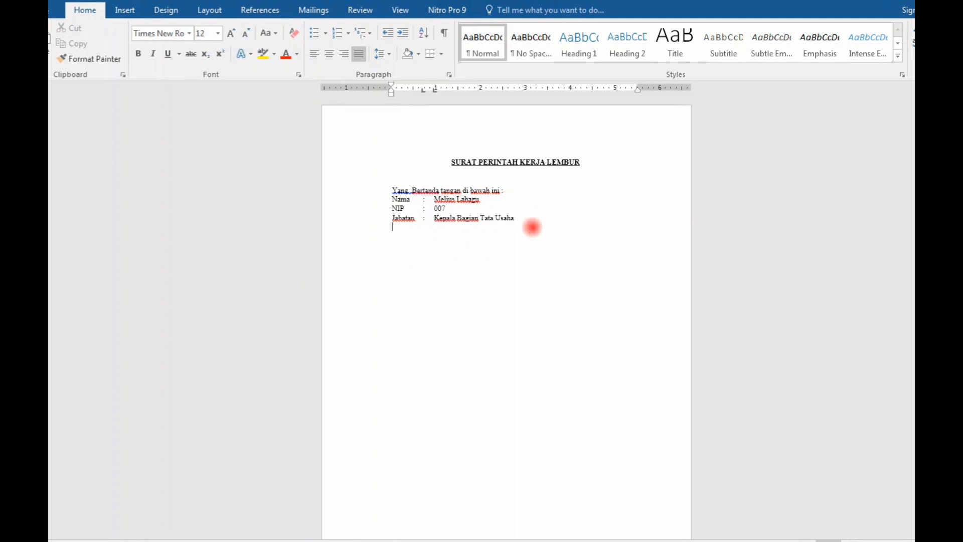
Step: Add the heading "MEMERINTAHKAN" one blank line below the Jabatan line and centre it
{"action": "key", "text": "Return"}
{"action": "type", "text": "Mem"}
{"action": "type", "text": "MEMERINTAHKAN"}
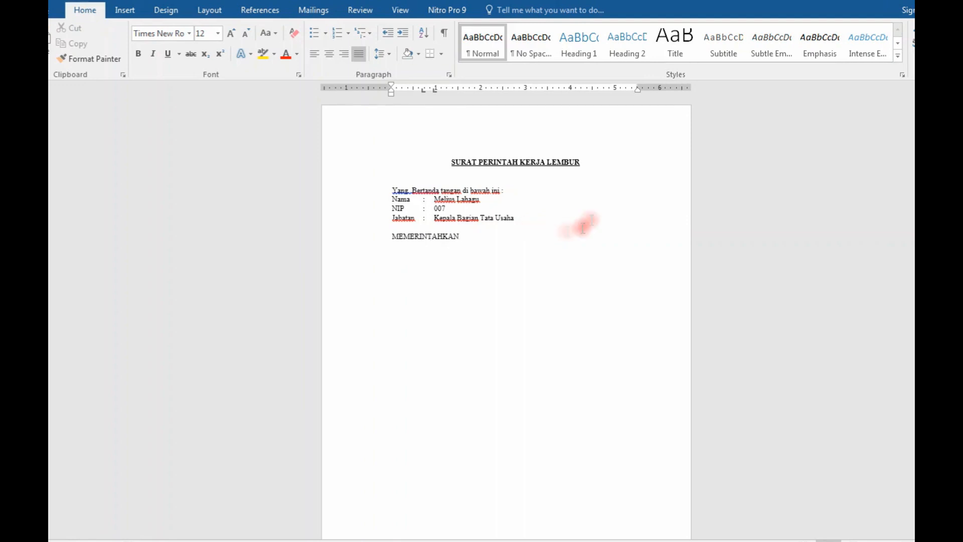
{"action": "left_click_drag", "start_coordinate": [461, 237], "coordinate": [395, 237]}
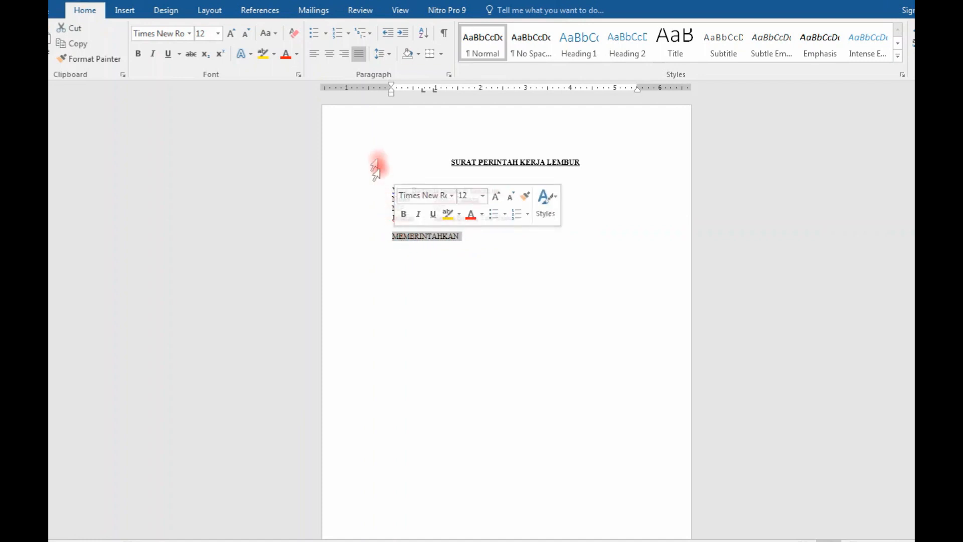
{"action": "left_click", "coordinate": [329, 53]}
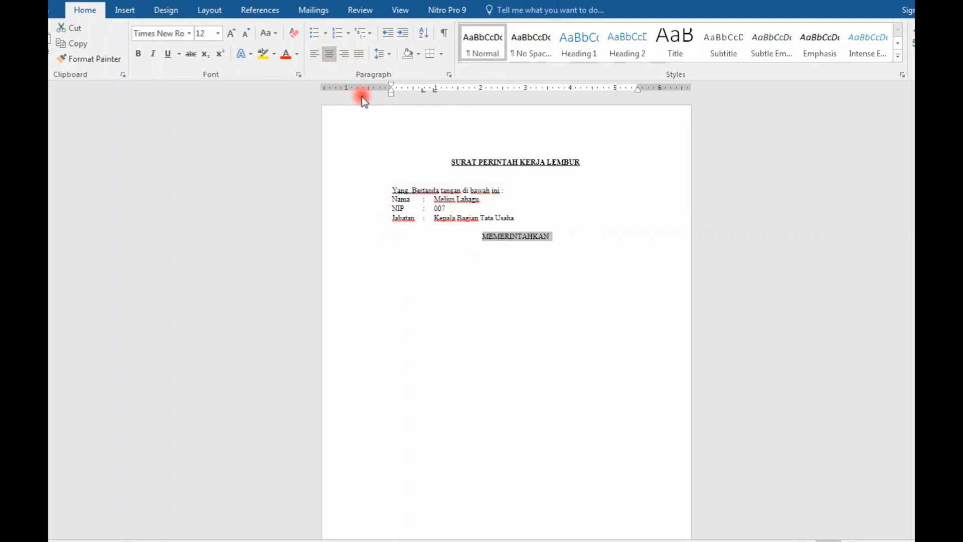
Step: Insert an extra blank line above the MEMERINTAHKAN heading, make the heading bold, and start a new paragraph below it
{"action": "left_click", "coordinate": [570, 217]}
{"action": "key", "text": "Return"}
{"action": "left_click_drag", "start_coordinate": [569, 243], "coordinate": [517, 247]}
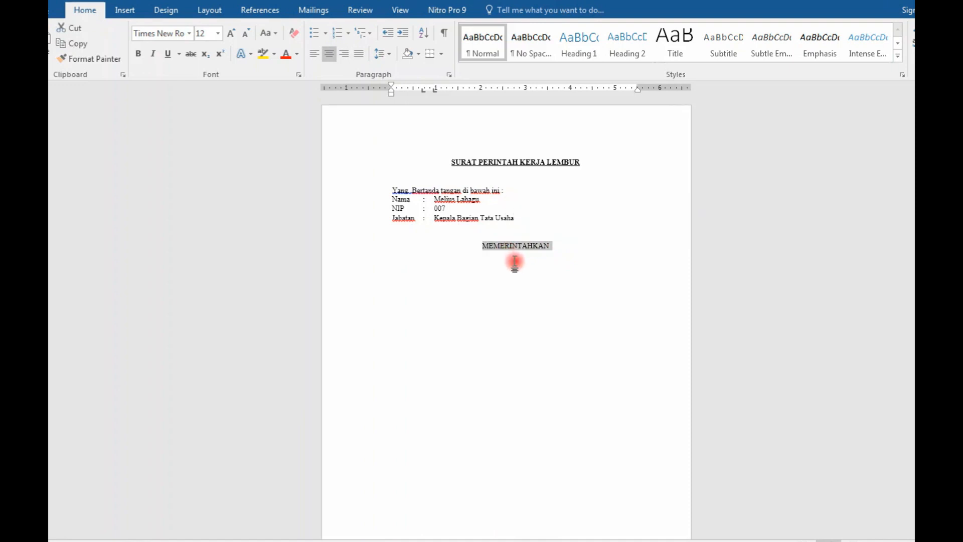
{"action": "key", "text": "ctrl+b"}
{"action": "left_click", "coordinate": [585, 270]}
{"action": "key", "text": "Return"}
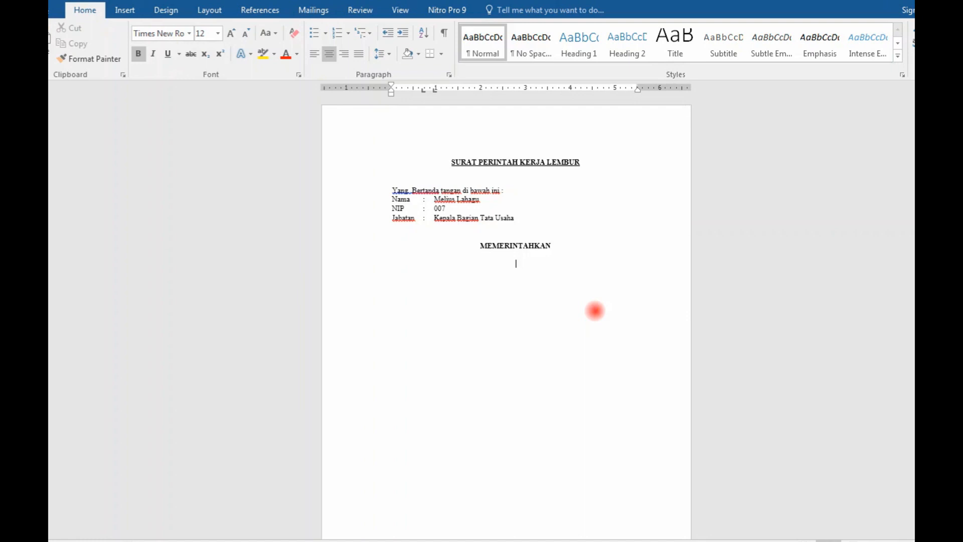
Step: Insert a table of three columns and two rows below the heading, with the column headers "No", "Nama" and "jabatan"
{"action": "left_click", "coordinate": [135, 13]}
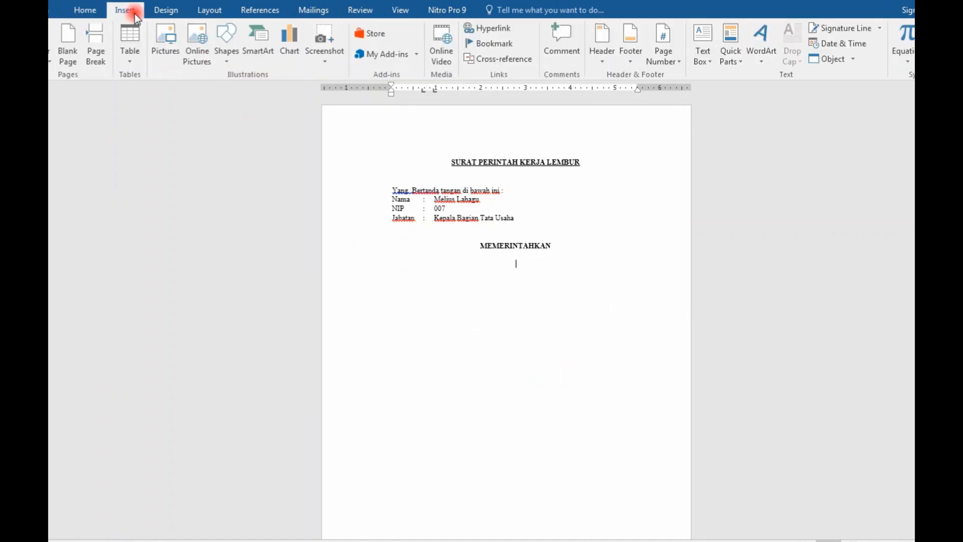
{"action": "left_click", "coordinate": [130, 42]}
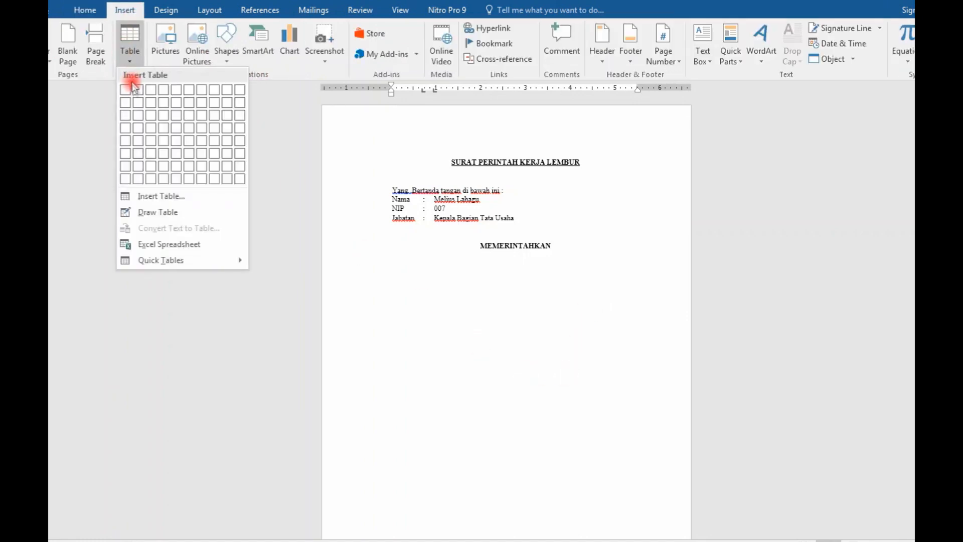
{"action": "left_click", "coordinate": [148, 104]}
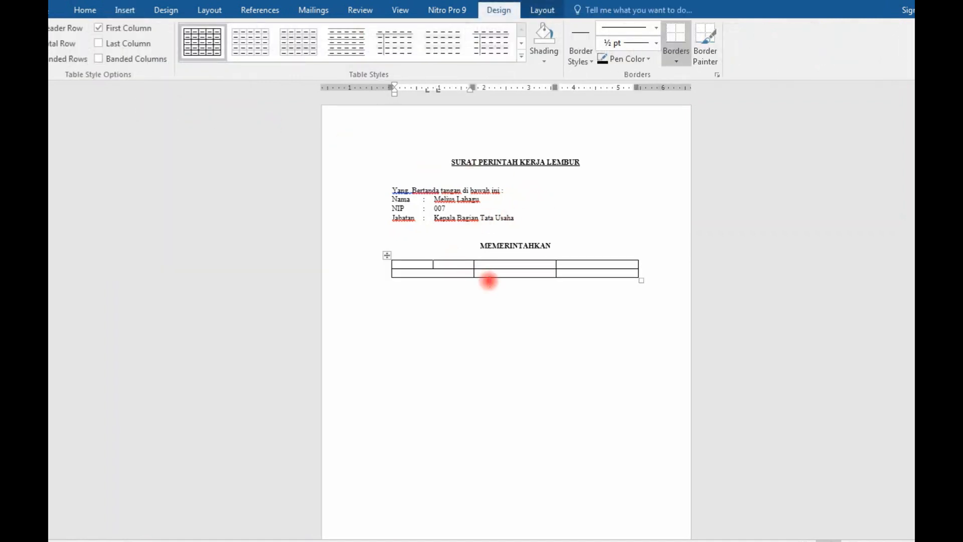
{"action": "type", "text": "No"}
{"action": "key", "text": "Tab"}
{"action": "type", "text": "Nama"}
{"action": "key", "text": "Tab"}
{"action": "type", "text": "jabatan"}
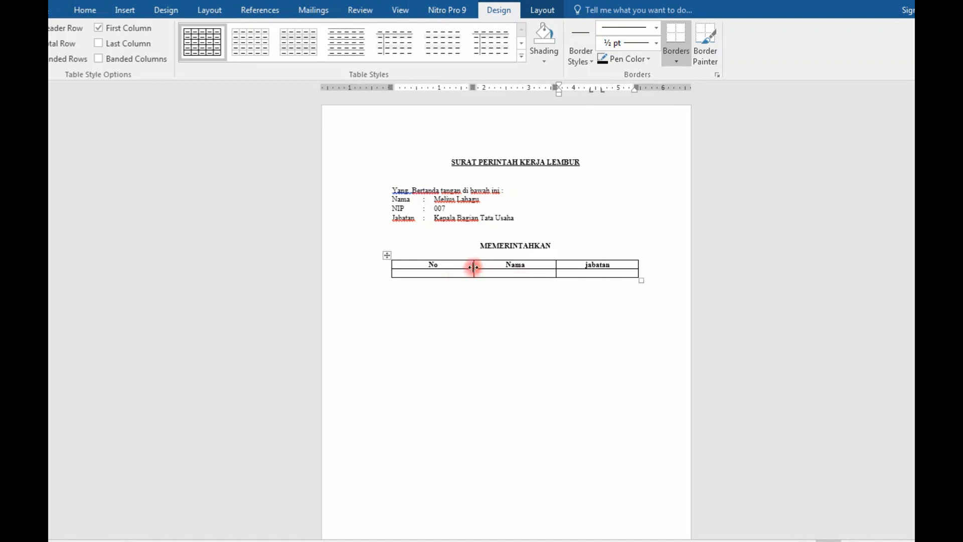
Step: Narrow the No column and fill the second row with "1.", the employee's full name and "PTP ahli Muda"
{"action": "left_click_drag", "start_coordinate": [452, 265], "coordinate": [420, 267]}
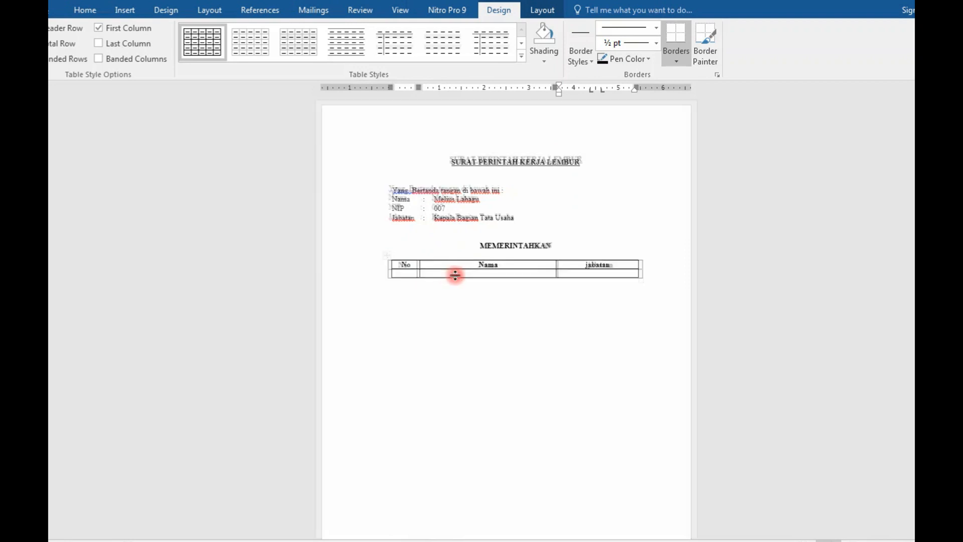
{"action": "scroll", "coordinate": [455, 275], "scroll_direction": "up", "scroll_amount": 4}
{"action": "left_click", "coordinate": [362, 278]}
{"action": "type", "text": "1."}
{"action": "key", "text": "Tab"}
{"action": "key", "text": "Tab"}
{"action": "type", "text": "PTP"}
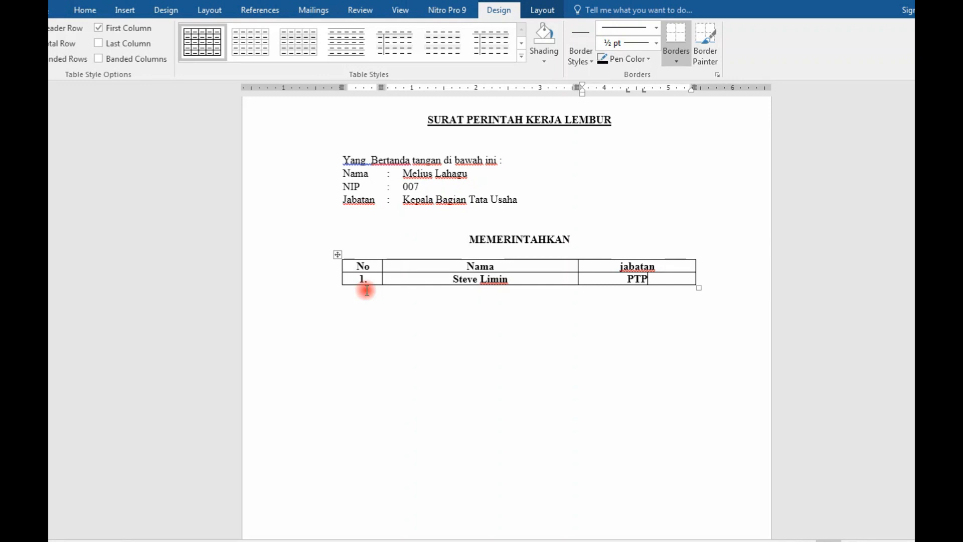
{"action": "type", "text": " ahli Mda"}
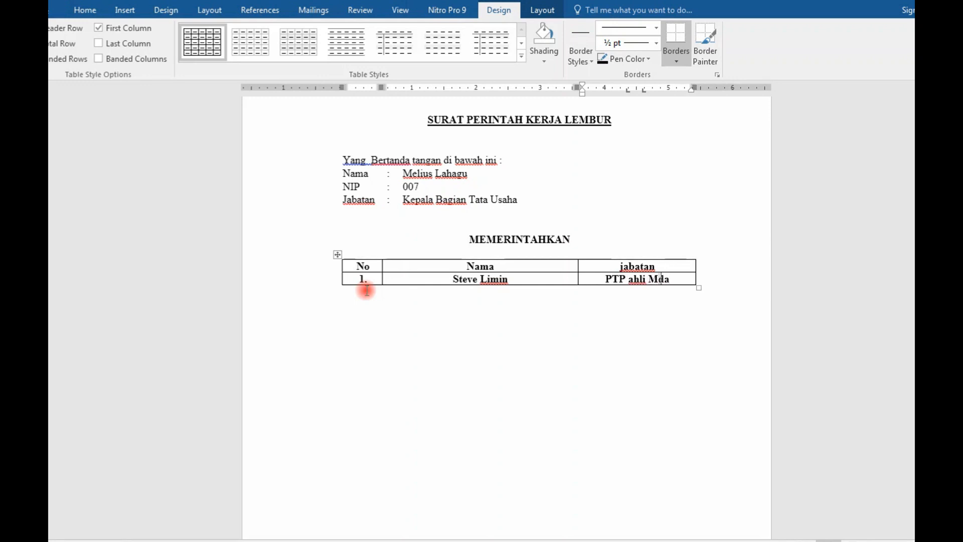
{"action": "type", "text": "u"}
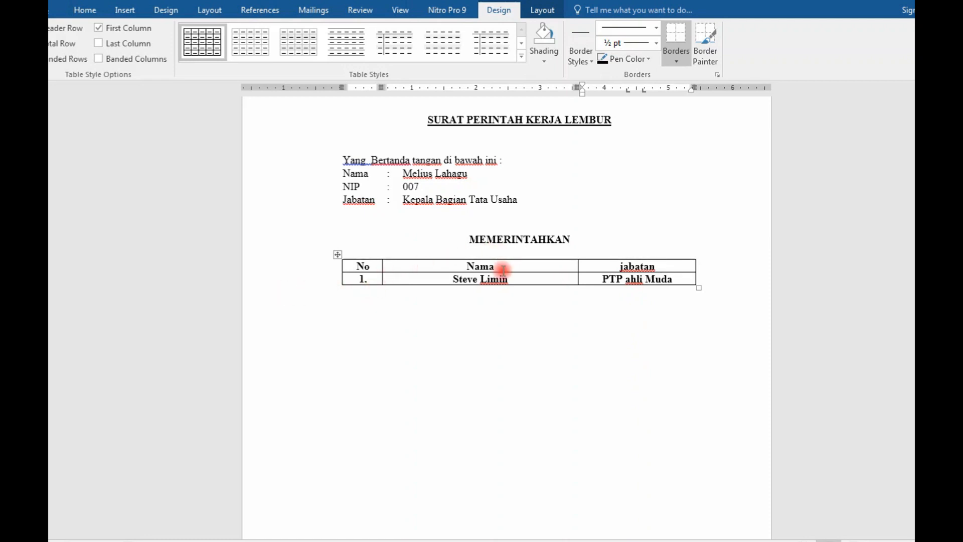
Step: Capitalise the first letter of the "jabatan" column header and place the cursor below the table
{"action": "left_click_drag", "start_coordinate": [653, 264], "coordinate": [622, 262]}
{"action": "key", "text": "shift+F3"}
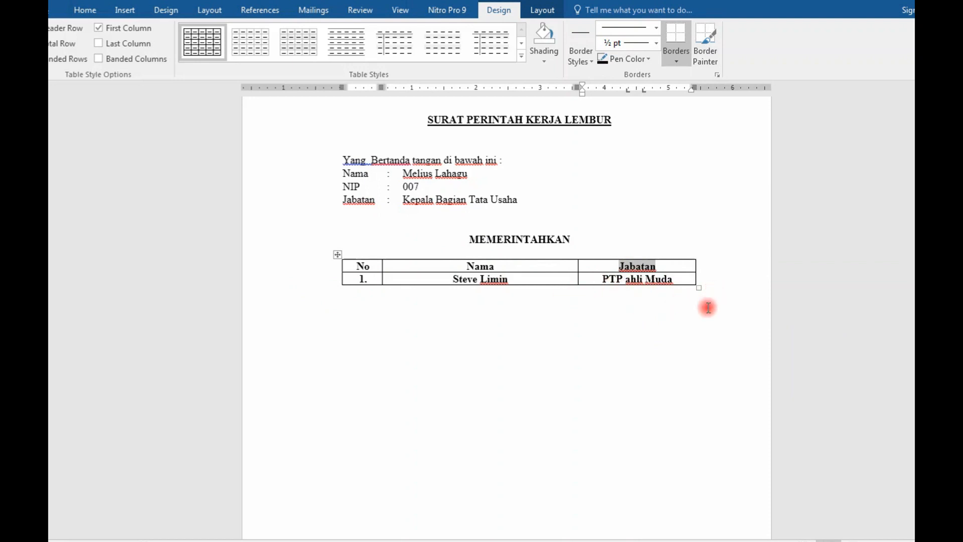
{"action": "left_click", "coordinate": [690, 309]}
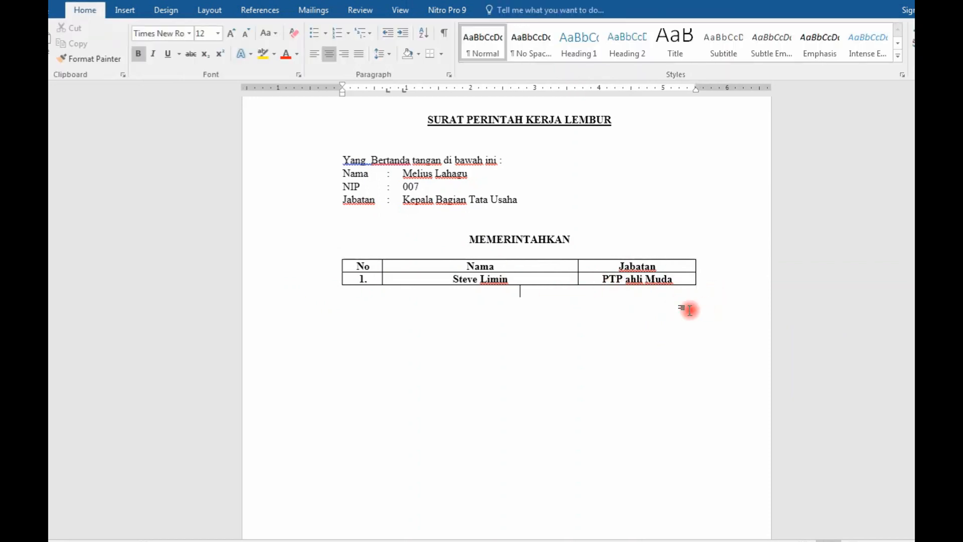
Step: Add the justified line "Melaksanakan tugas diluar jam dinas rutin pada :" one blank line below the table
{"action": "key", "text": "ctrl+j"}
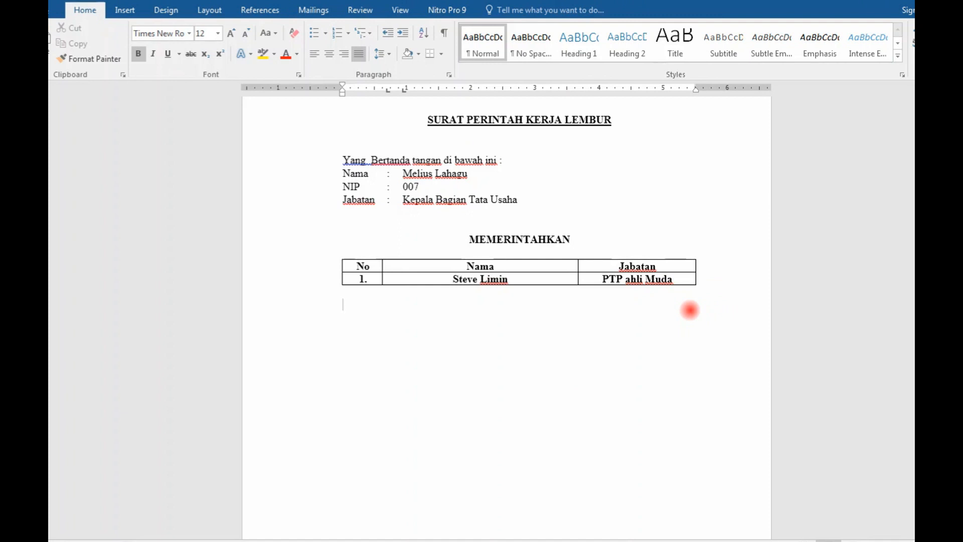
{"action": "type", "text": "melaksanakan "}
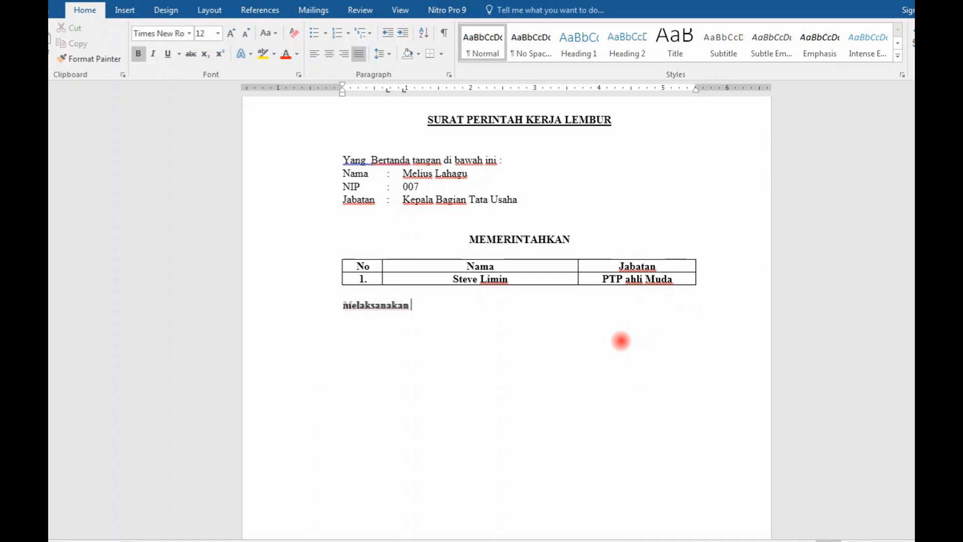
{"action": "type", "text": "tug"}
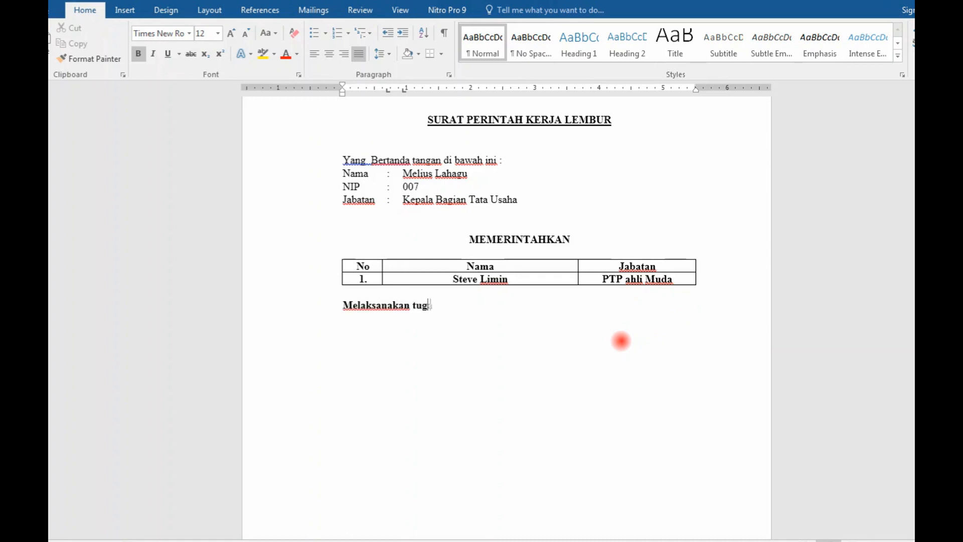
{"action": "type", "text": "as diluar "}
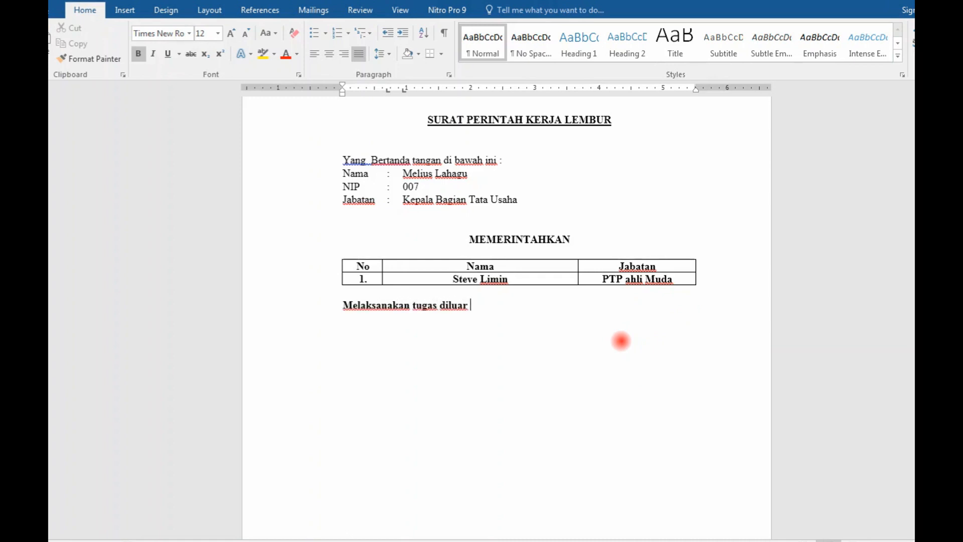
{"action": "type", "text": "jam dinas"}
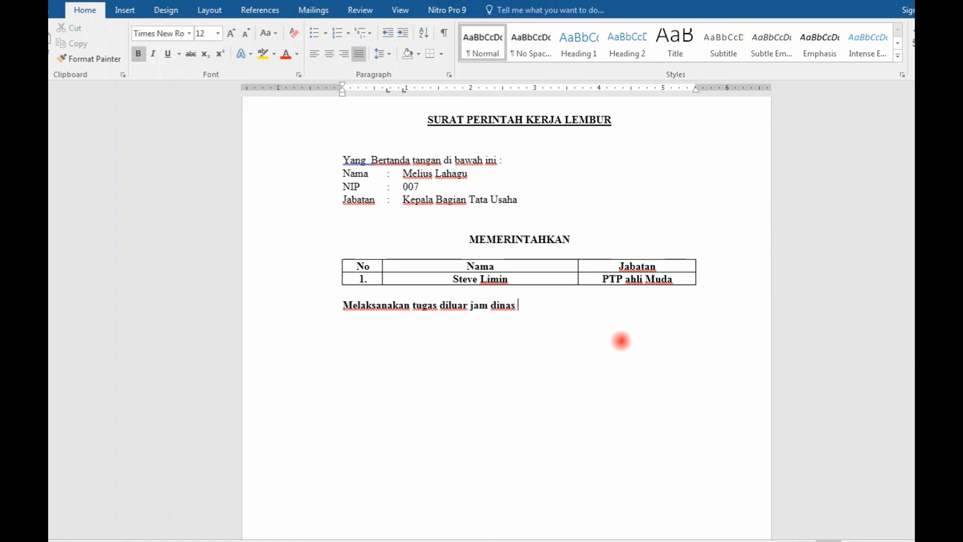
{"action": "type", "text": " rutin pada :"}
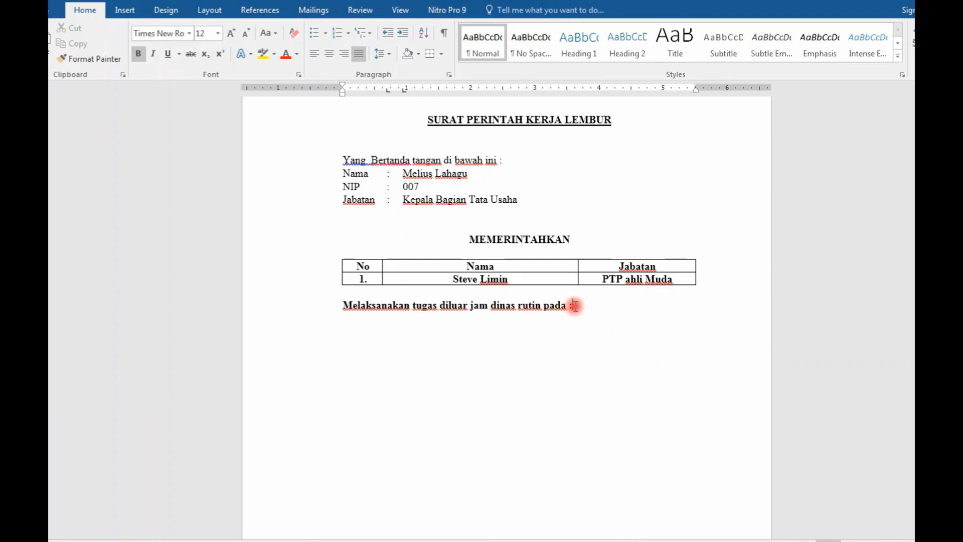
Step: Remove the bold formatting from the "Melaksanakan tugas" line and from the table's second row
{"action": "left_click_drag", "start_coordinate": [575, 306], "coordinate": [357, 307]}
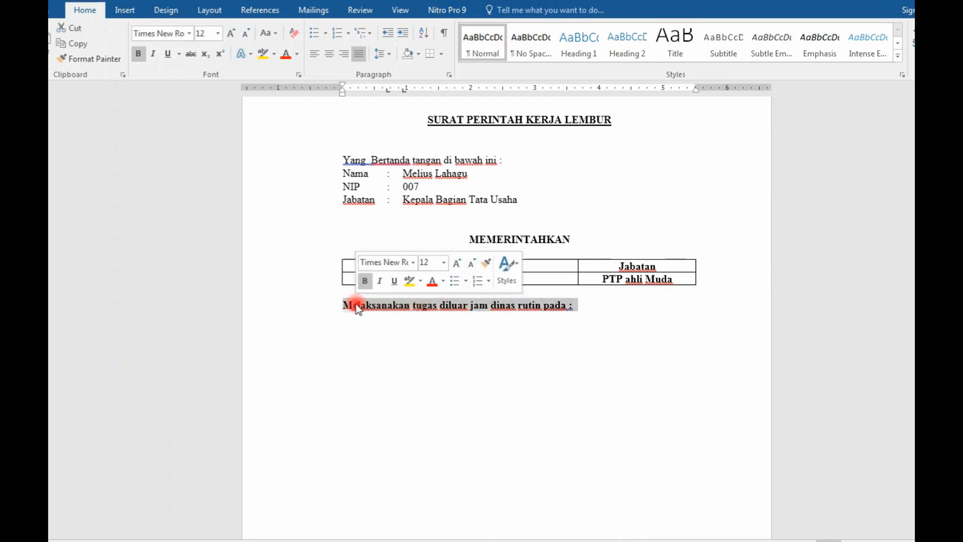
{"action": "key", "text": "ctrl+b"}
{"action": "left_click_drag", "start_coordinate": [684, 280], "coordinate": [368, 282]}
{"action": "key", "text": "ctrl+b"}
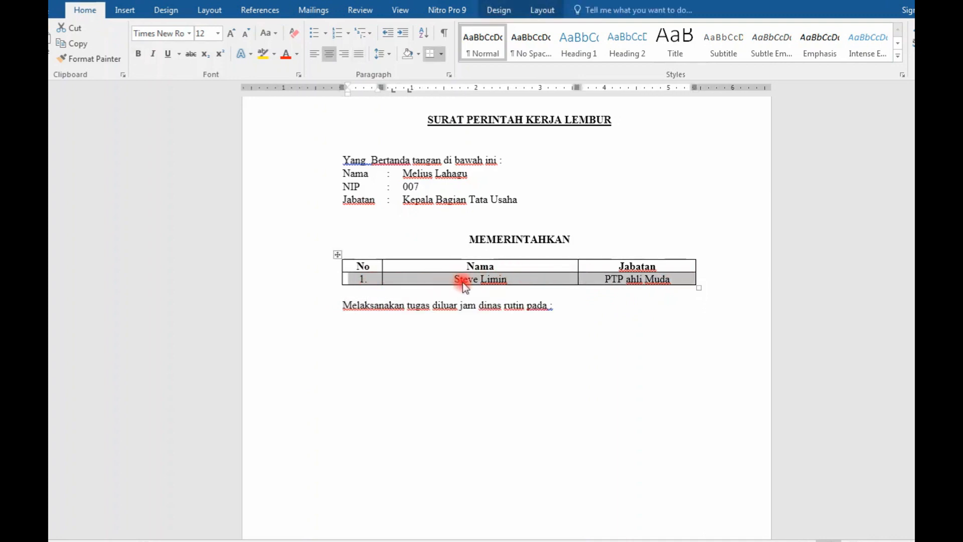
Step: Left-align the employee's name in the Nama column of the table
{"action": "left_click", "coordinate": [481, 279]}
{"action": "left_click_drag", "start_coordinate": [525, 279], "coordinate": [457, 279]}
{"action": "left_click", "coordinate": [453, 279]}
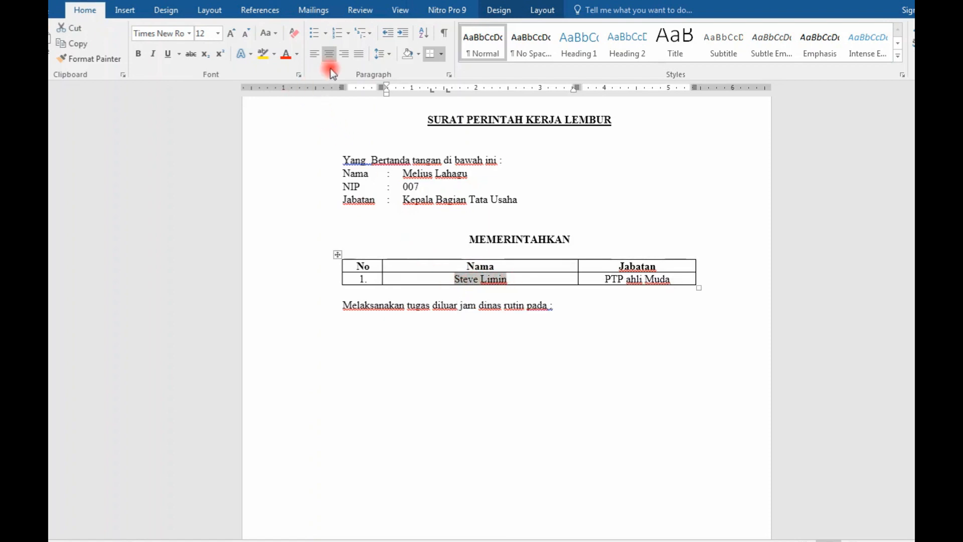
{"action": "left_click", "coordinate": [314, 54]}
Step: Add a tab-aligned line "Hari : Senin" below the "Melaksanakan tugas" line
{"action": "left_click", "coordinate": [565, 311]}
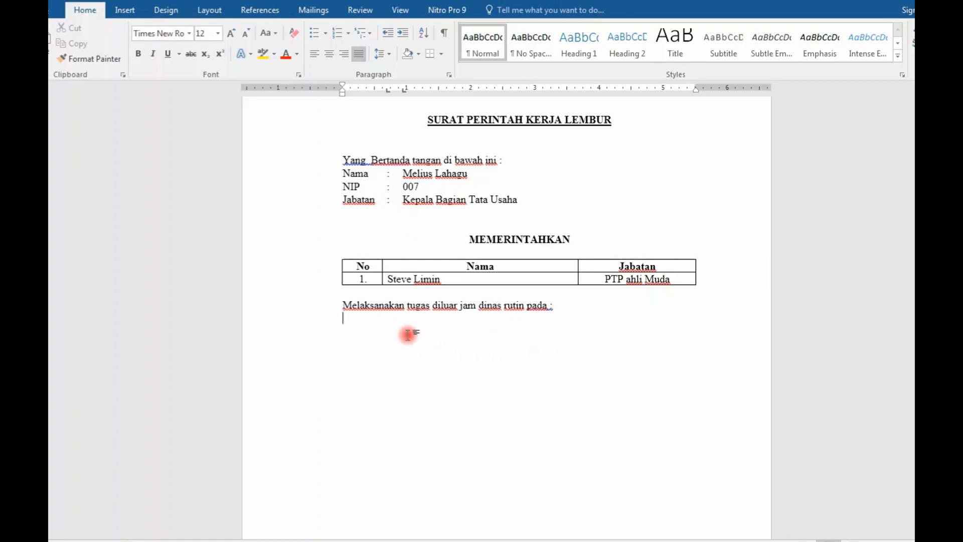
{"action": "type", "text": "Hari"}
{"action": "key", "text": "Tab"}
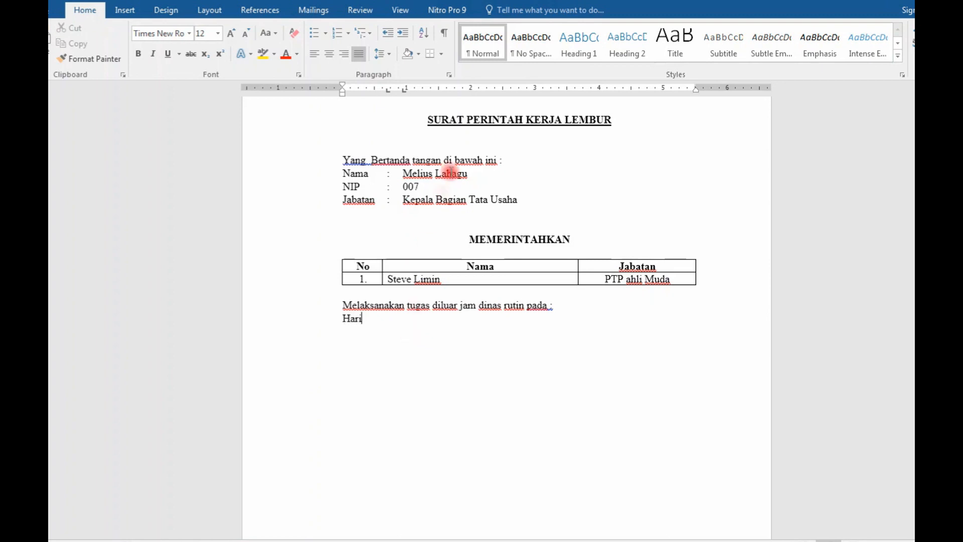
{"action": "type", "text": ":"}
{"action": "key", "text": "Tab"}
{"action": "type", "text": "Senin"}
{"action": "key", "text": "Return"}
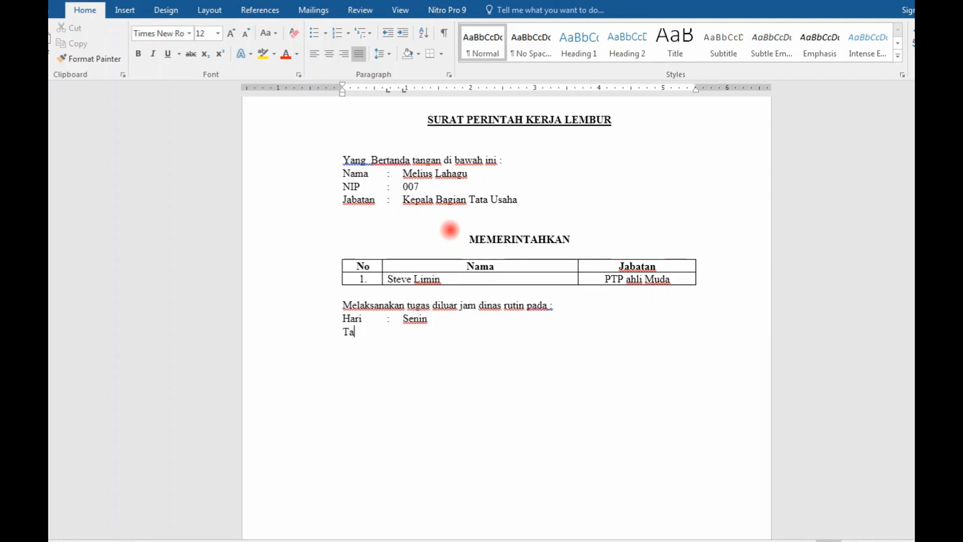
Step: Add the tab-aligned lines "Tanggal : 09 Oktober 2023" and "Mulai : 17.00 WITA" below the Hari line
{"action": "type", "text": "Tanggal"}
{"action": "key", "text": "Tab"}
{"action": "type", "text": ":\t09 Oktober 2023"}
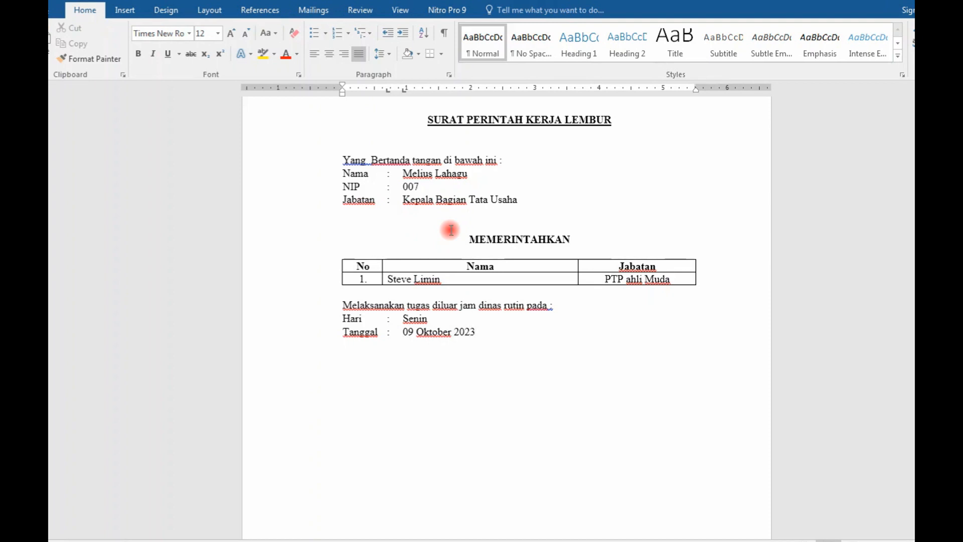
{"action": "type", "text": " Mulai\t:"}
{"action": "key", "text": "Tab"}
{"action": "type", "text": "17.00 WITA"}
{"action": "key", "text": "Return"}
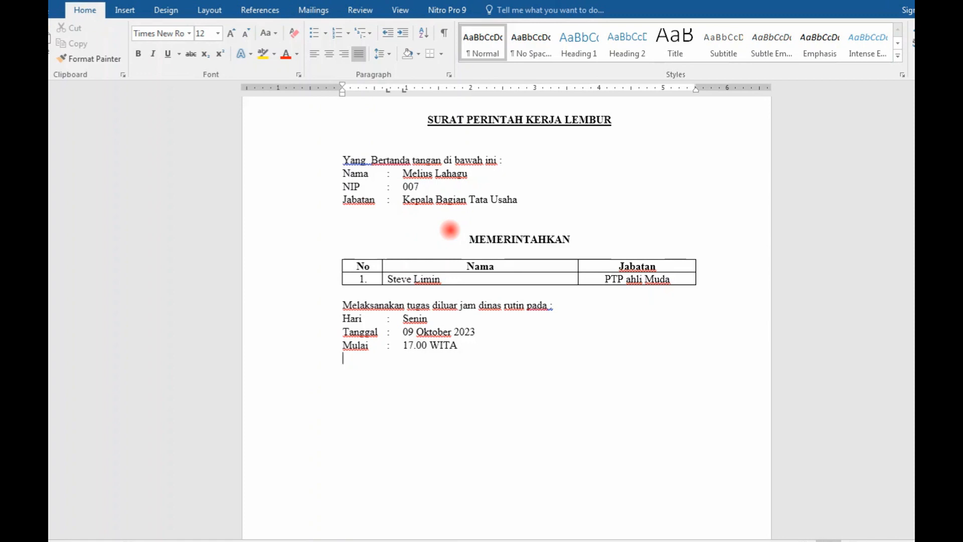
Step: Add a tab-aligned line "Selesai : 20.00 WITA" below the Mulai line, with the time zone in capitals
{"action": "type", "text": "selesai"}
{"action": "key", "text": "Tab"}
{"action": "type", "text": ":"}
{"action": "key", "text": "Tab"}
{"action": "type", "text": "20.00"}
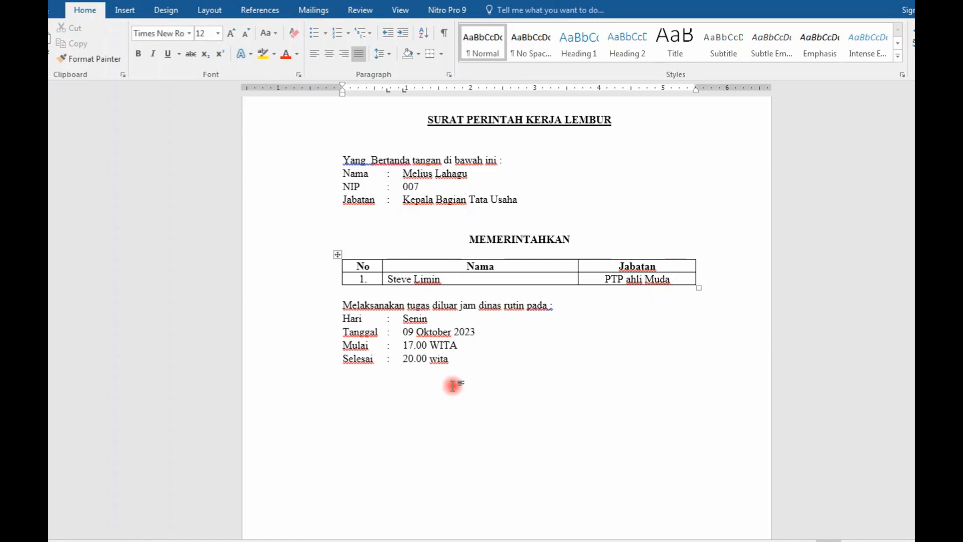
{"action": "double_click", "coordinate": [444, 360]}
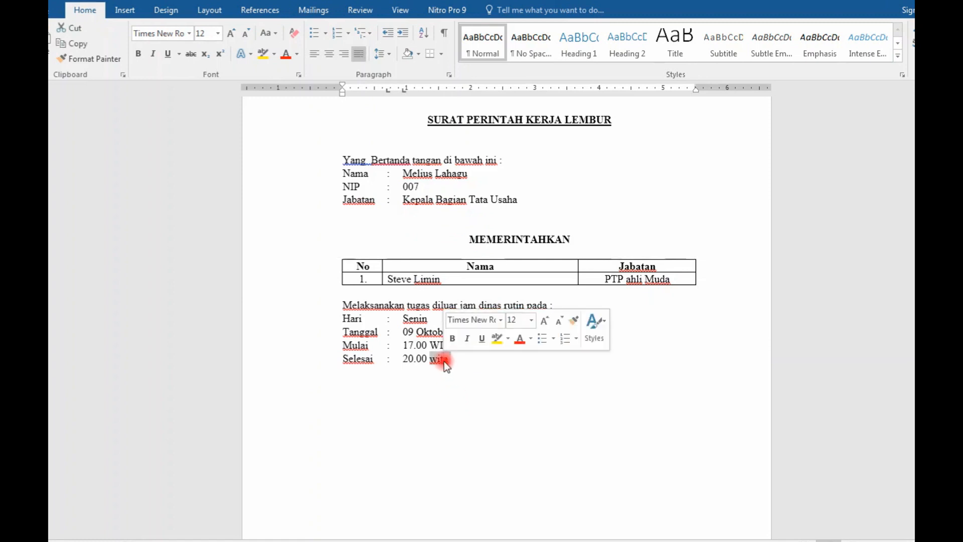
{"action": "key", "text": "shift+F3"}
{"action": "key", "text": "shift+F3"}
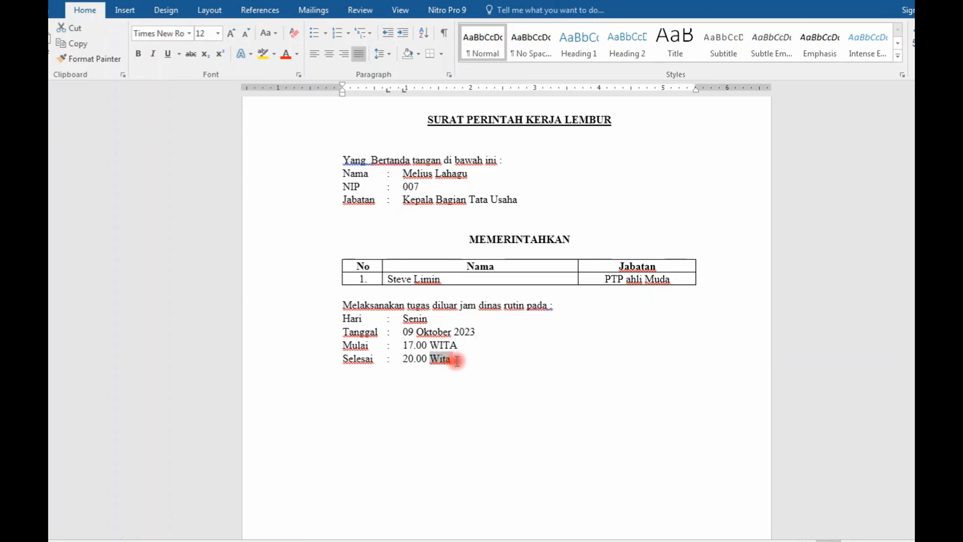
{"action": "left_click", "coordinate": [476, 374]}
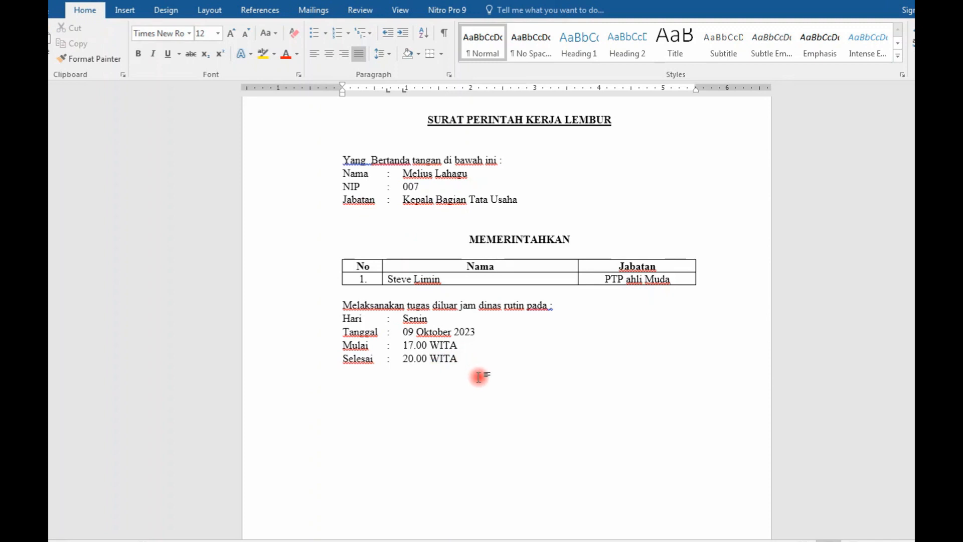
Step: Add the line "Untuk : Penyelesaian merekapitulasi nilai semester 1-6" below the Selesai line, leaving a gap above it
{"action": "key", "text": "Return"}
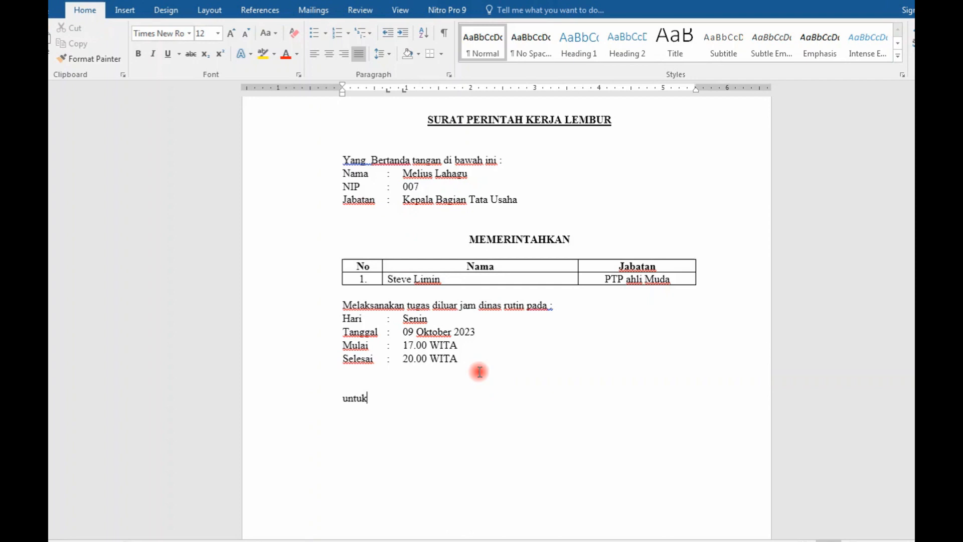
{"action": "key", "text": "Tab"}
{"action": "type", "text": ": Penyelesaian"}
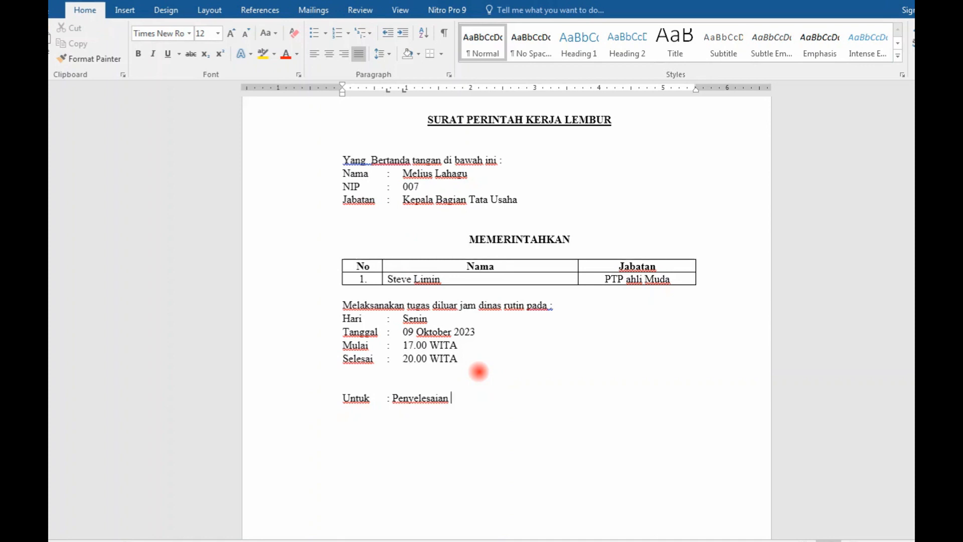
{"action": "type", "text": " merekapitulasi nilai semeset"}
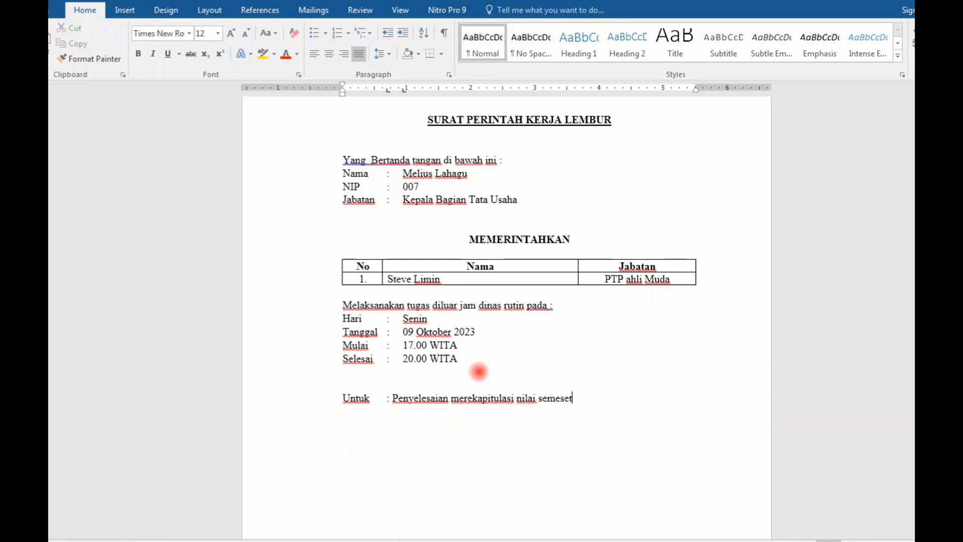
{"action": "key", "text": "BackSpace"}
{"action": "key", "text": "BackSpace"}
{"action": "key", "text": "BackSpace"}
{"action": "key", "text": "BackSpace"}
{"action": "type", "text": "ter 1-6"}
Step: Set a tab stop at about 3.75 inches and add the tabbed line "Tateli, 09 Oktober 2023" below the Untuk line
{"action": "key", "text": "Return"}
{"action": "key", "text": "Return"}
{"action": "left_click", "coordinate": [584, 89]}
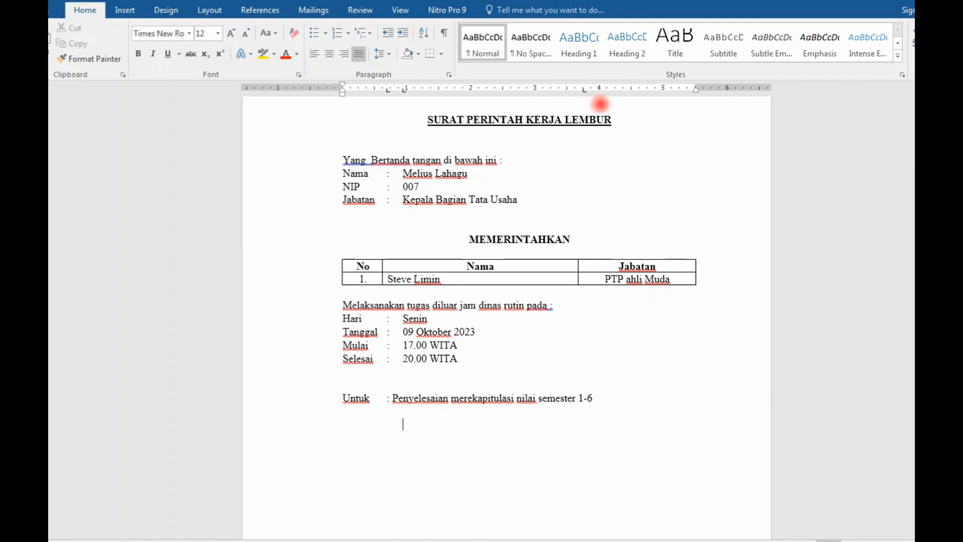
{"action": "type", "text": "Tateli, 09 Oktober 2023"}
Step: Add "Kepala Bagian TU" directly beneath the place and date, aligned with it
{"action": "key", "text": "Tab"}
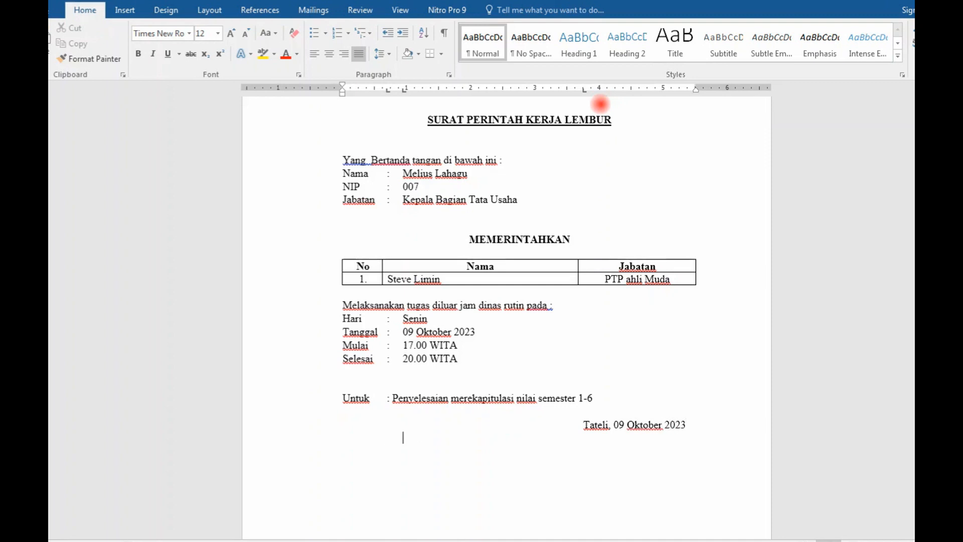
{"action": "type", "text": "Kepala Bagian "}
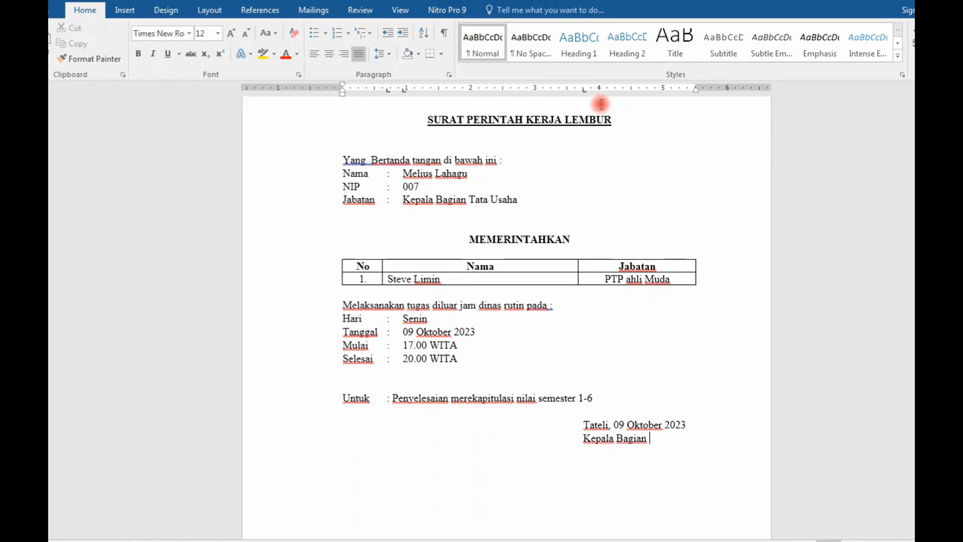
{"action": "type", "text": "TU"}
Step: Leave blank lines for a signature and enter the signatory's full name, aligned beneath "Kepala Bagian TU"
{"action": "key", "text": "Return"}
{"action": "key", "text": "Return"}
{"action": "scroll", "coordinate": [622, 85], "scroll_direction": "down", "scroll_amount": 3}
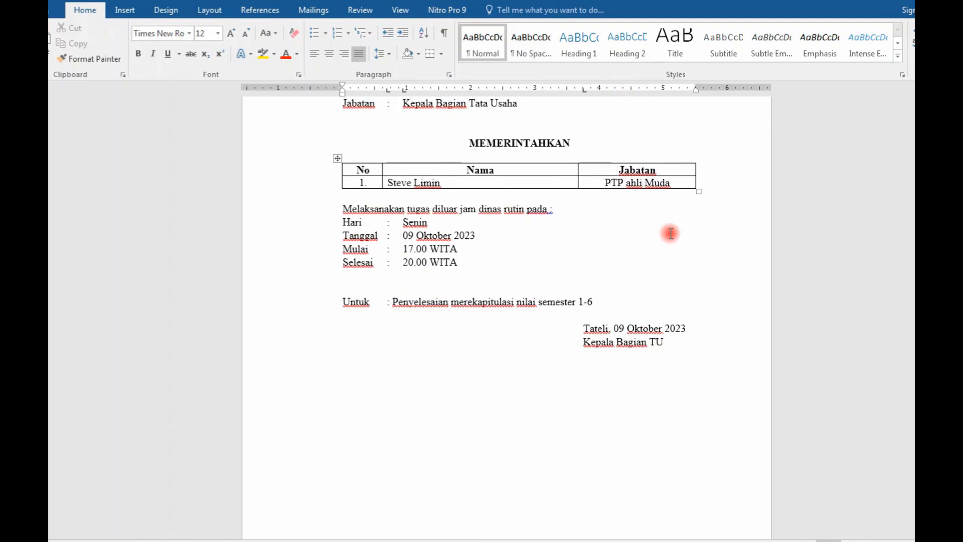
{"action": "key", "text": "Tab"}
{"action": "key", "text": "Tab"}
{"action": "key", "text": "Tab"}
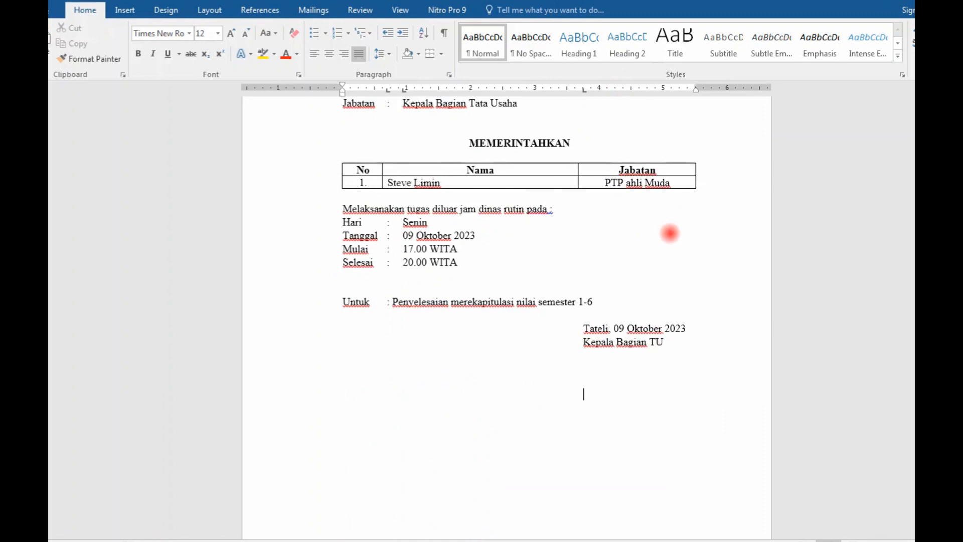
Step: Insert a Next Page section break below the signature block
{"action": "scroll", "coordinate": [633, 373], "scroll_direction": "down", "scroll_amount": 3}
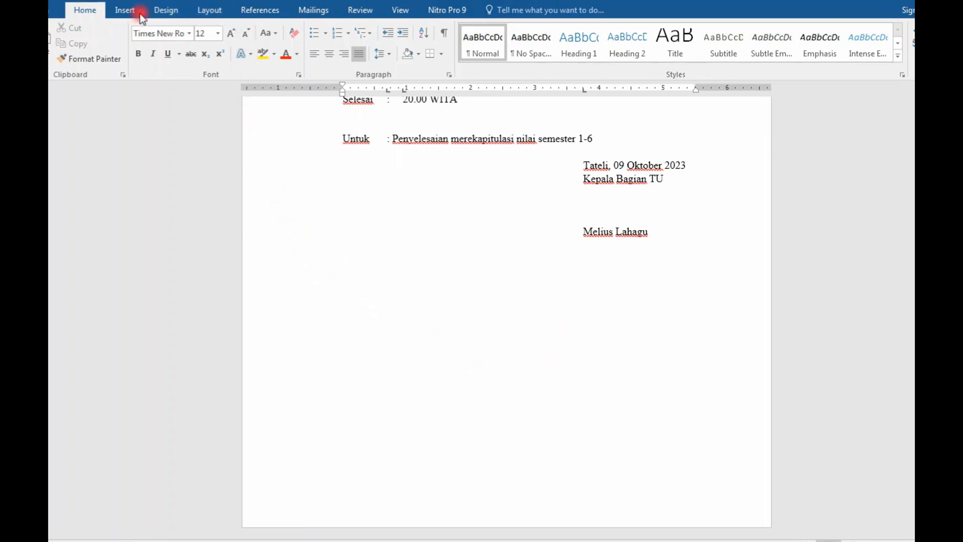
{"action": "left_click", "coordinate": [208, 11]}
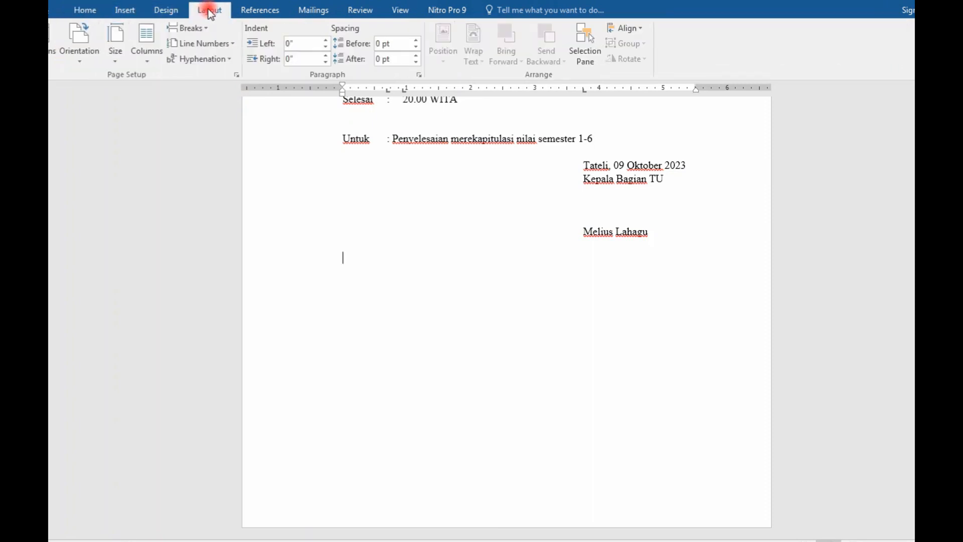
{"action": "left_click", "coordinate": [203, 27]}
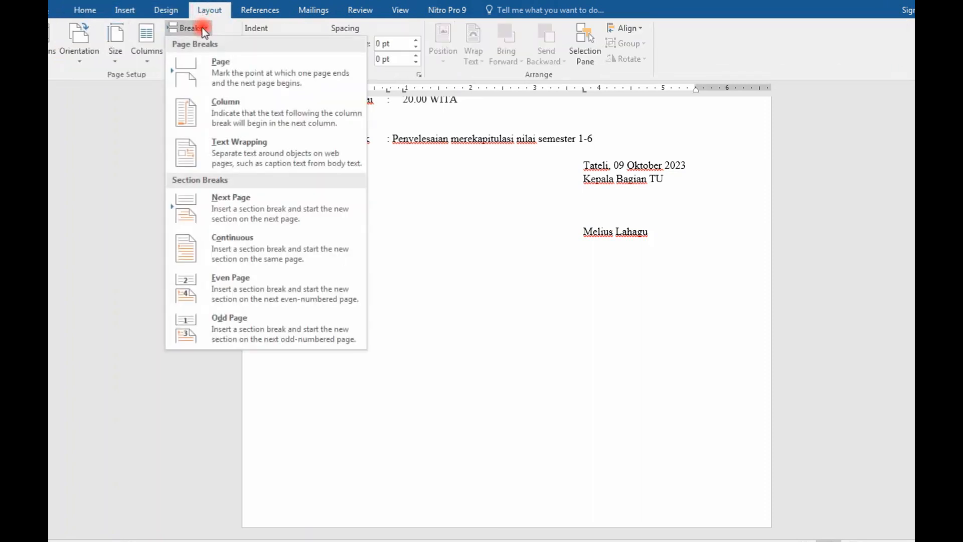
{"action": "left_click", "coordinate": [241, 208]}
{"action": "scroll", "coordinate": [559, 348], "scroll_direction": "down", "scroll_amount": 8}
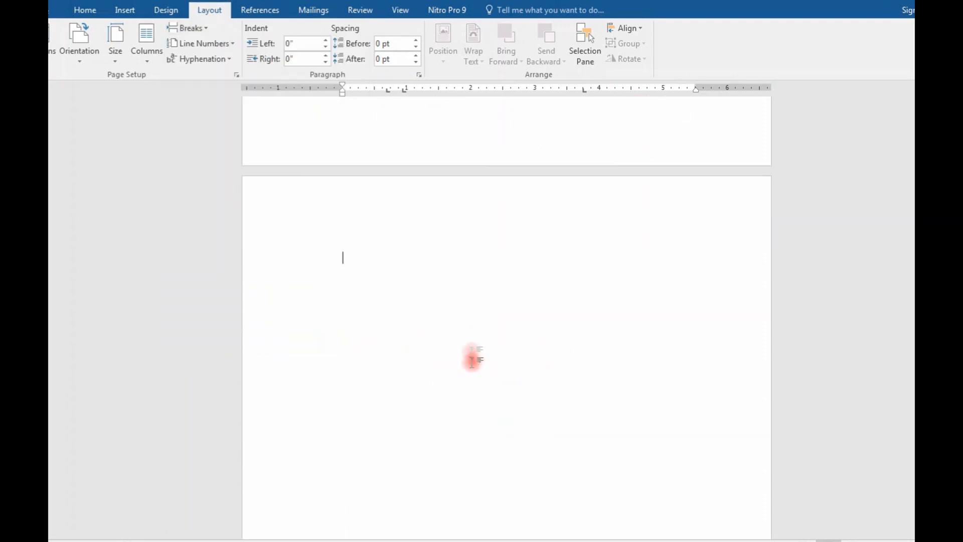
Step: Set the new section's page orientation to Landscape
{"action": "left_click", "coordinate": [83, 59]}
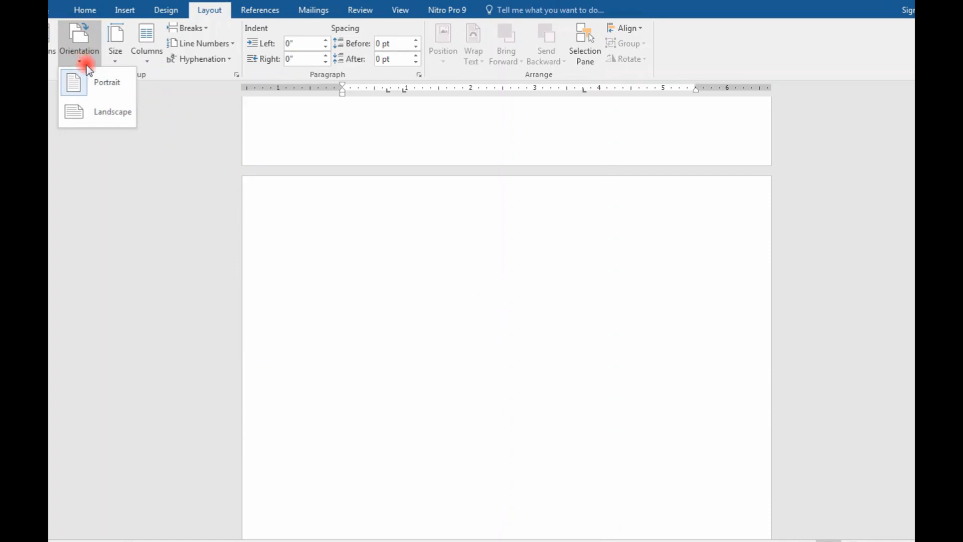
{"action": "left_click", "coordinate": [101, 112]}
{"action": "scroll", "coordinate": [587, 316], "scroll_direction": "down", "scroll_amount": 2}
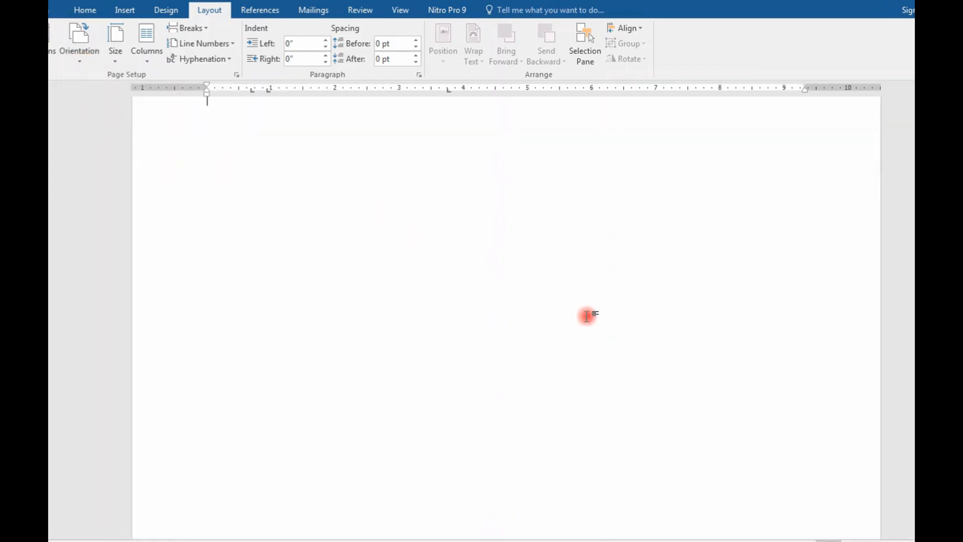
Step: Add the title "DAFTAR HADIR LEMBUR" on the landscape page, centred with font size 14
{"action": "scroll", "coordinate": [587, 316], "scroll_direction": "down", "scroll_amount": 3, "text": "ctrl"}
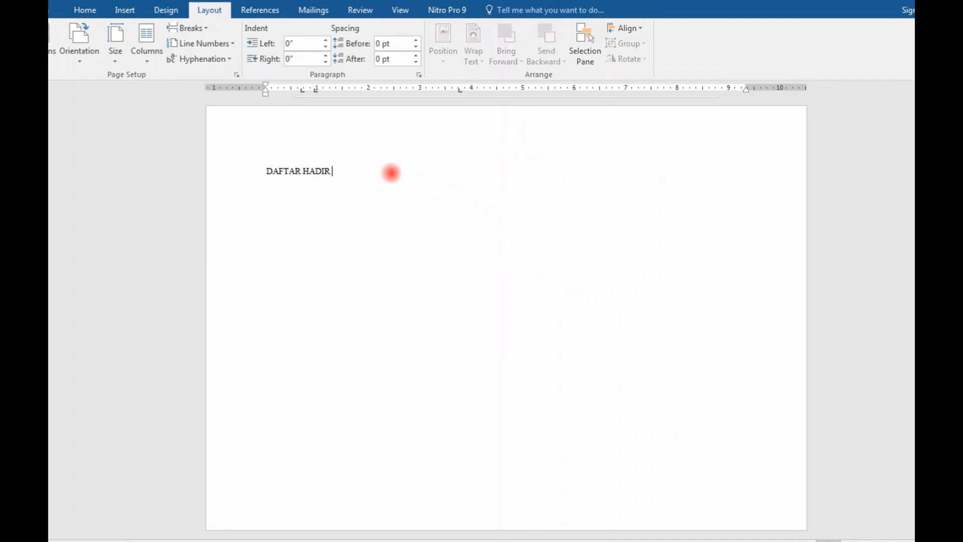
{"action": "left_click_drag", "start_coordinate": [391, 173], "coordinate": [272, 173]}
{"action": "left_click", "coordinate": [83, 9]}
{"action": "left_click", "coordinate": [283, 32]}
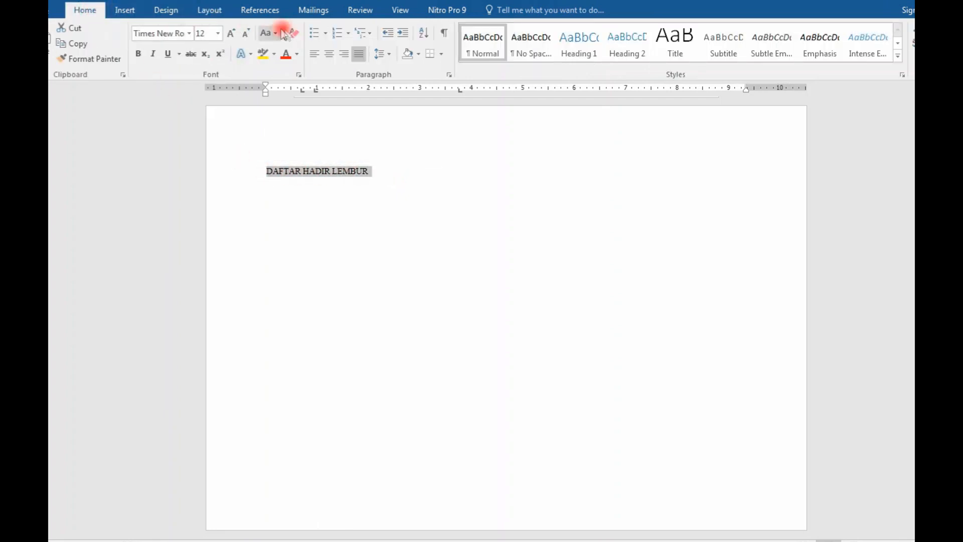
{"action": "left_click", "coordinate": [329, 54]}
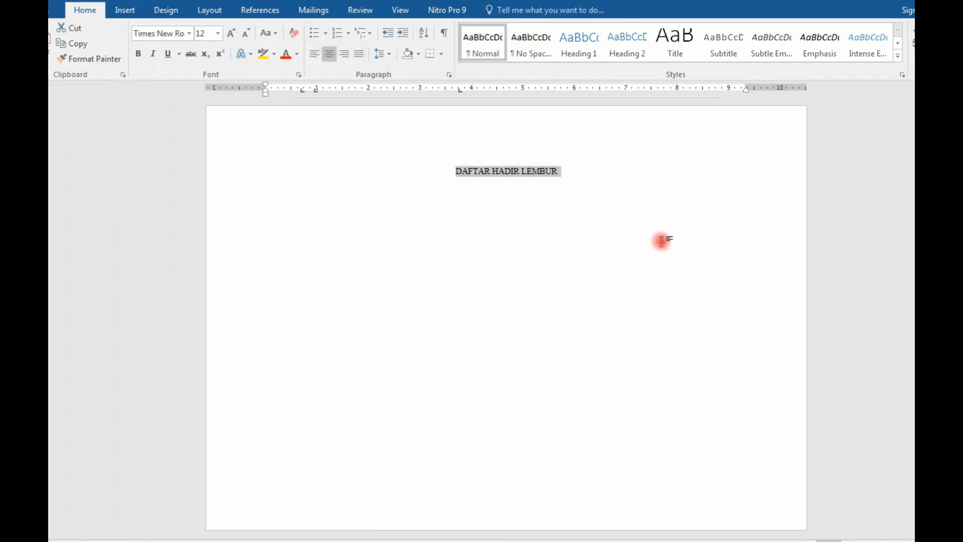
{"action": "left_click", "coordinate": [218, 34]}
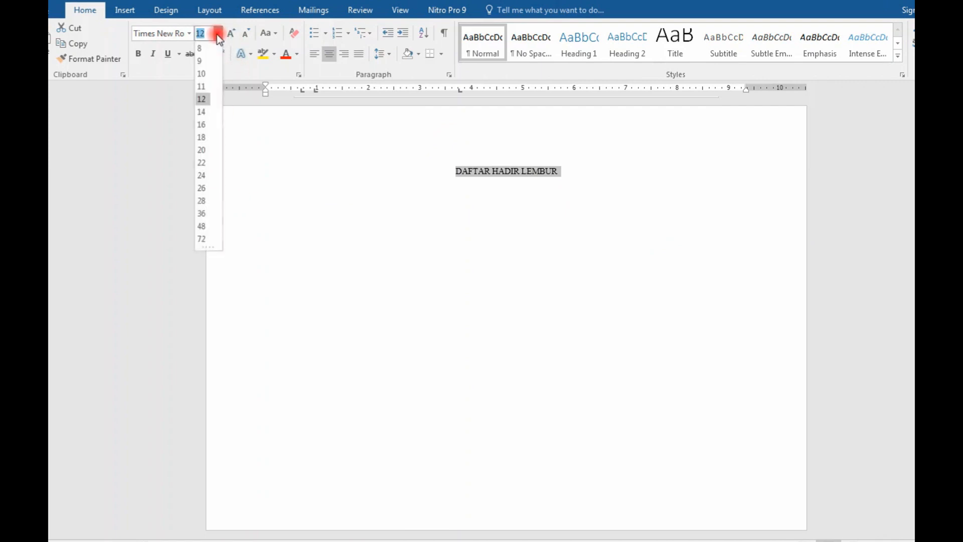
{"action": "left_click", "coordinate": [207, 113]}
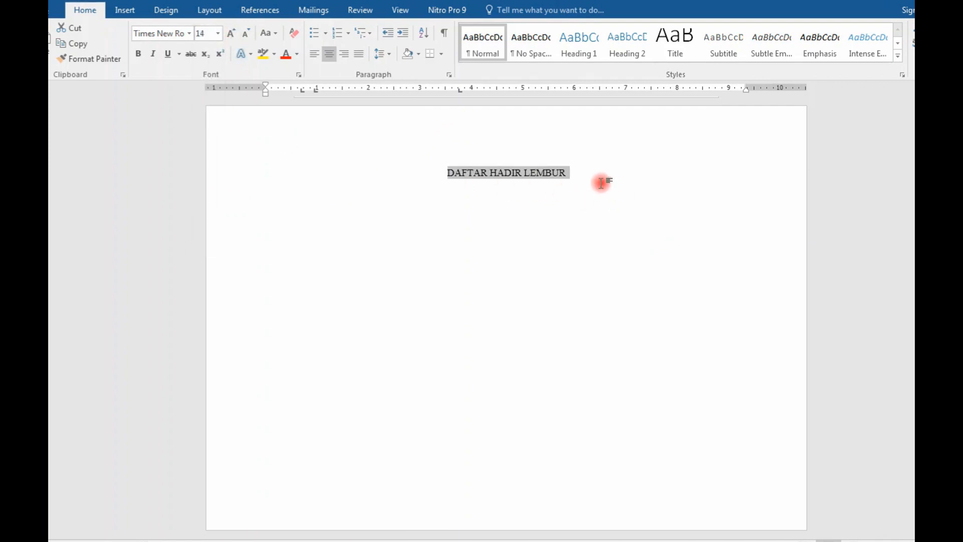
Step: Make the "DAFTAR HADIR LEMBUR" title bold
{"action": "left_click", "coordinate": [617, 193]}
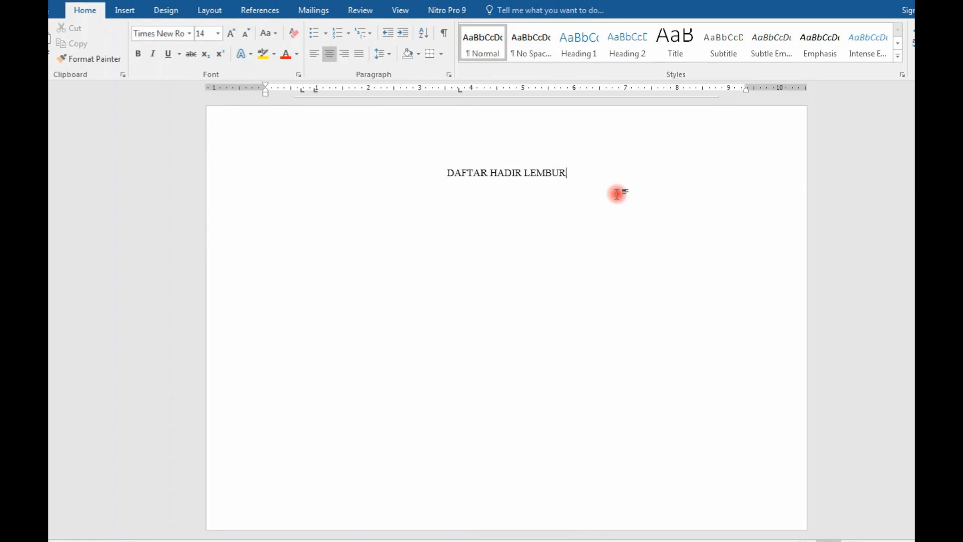
{"action": "left_click_drag", "start_coordinate": [634, 179], "coordinate": [441, 174]}
{"action": "left_click", "coordinate": [138, 53]}
{"action": "left_click", "coordinate": [598, 180]}
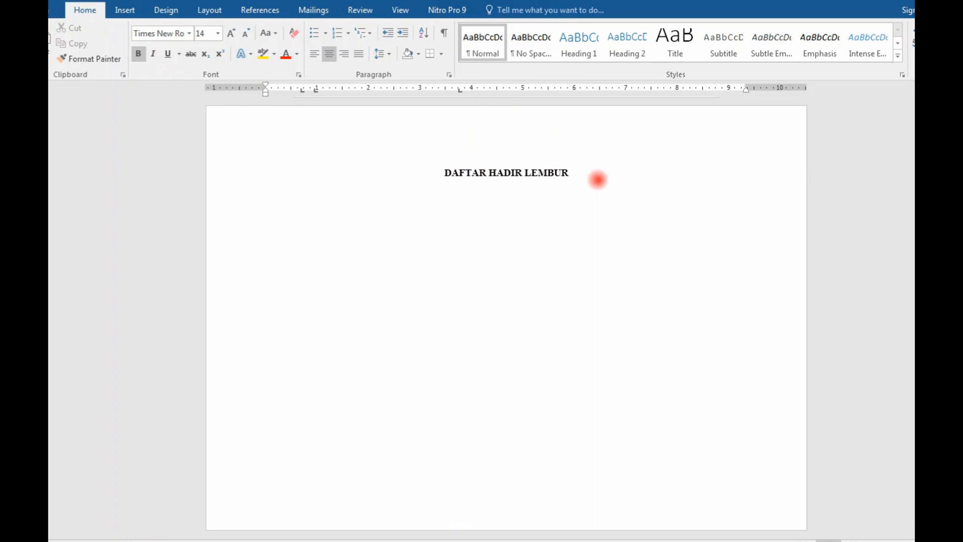
Step: Insert a 7x3 table on a justified line below the title, with the headings No, Nama and Jam Lembur in the first three columns
{"action": "key", "text": "ctrl+j"}
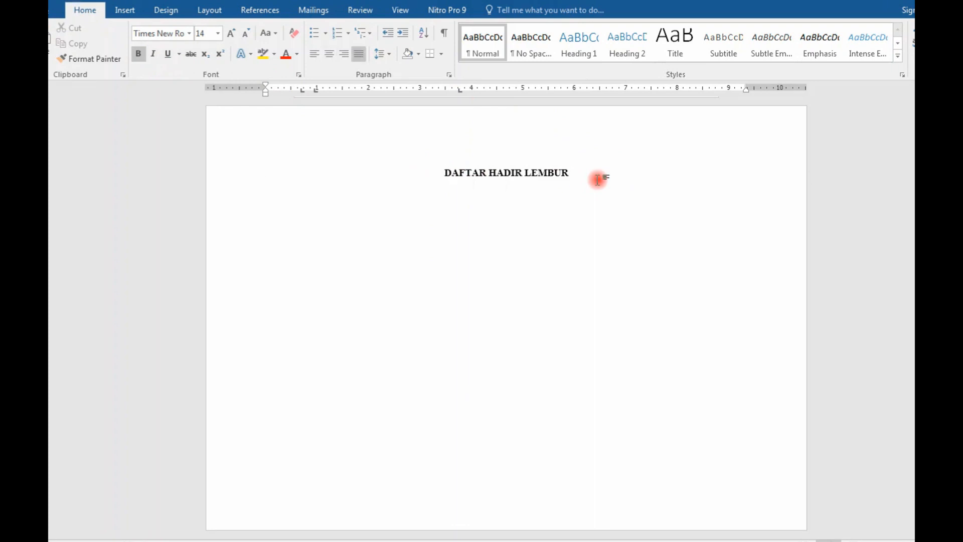
{"action": "left_click", "coordinate": [126, 13]}
{"action": "left_click", "coordinate": [136, 51]}
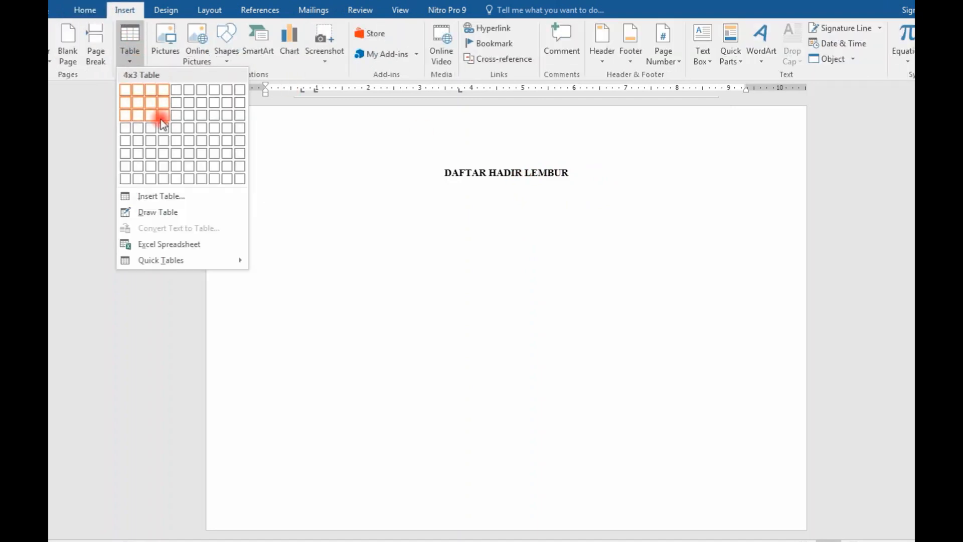
{"action": "left_click", "coordinate": [201, 125]}
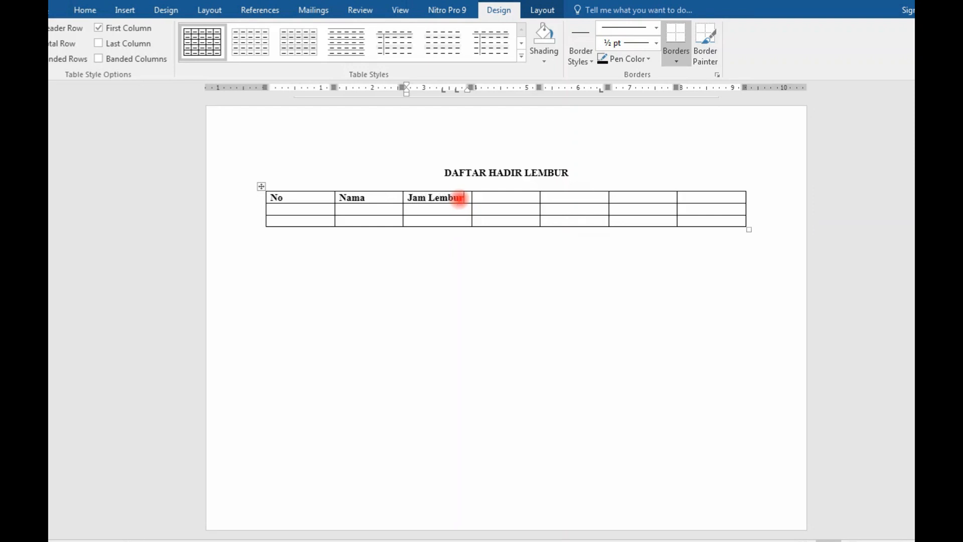
Step: Enter the heading Keterangan in the last column and enlarge the table to make its rows taller
{"action": "left_click", "coordinate": [696, 199]}
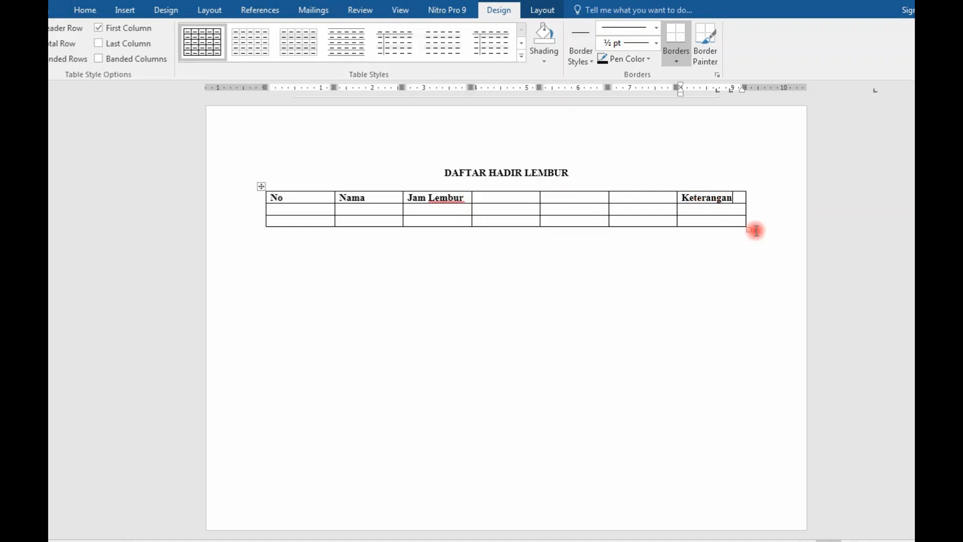
{"action": "left_click_drag", "start_coordinate": [750, 229], "coordinate": [757, 258]}
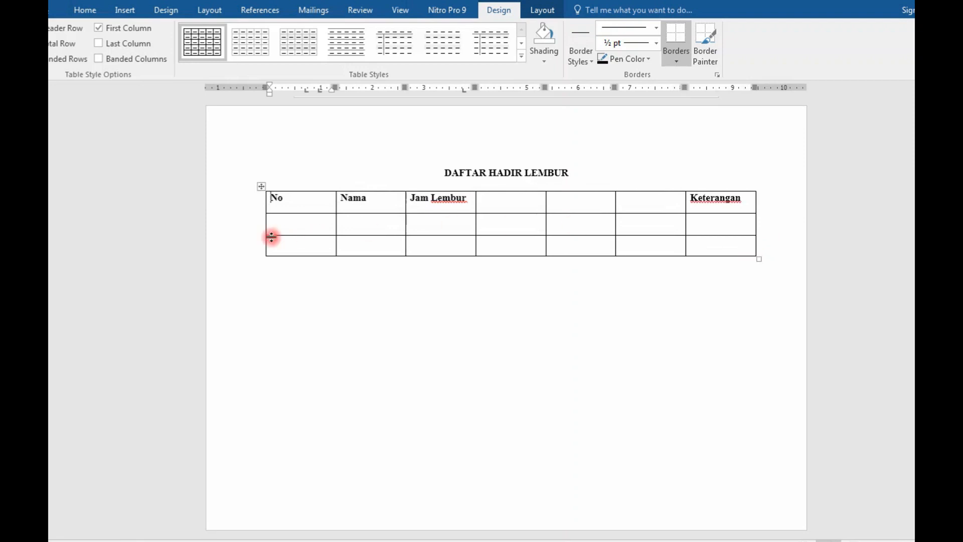
{"action": "left_click", "coordinate": [320, 225]}
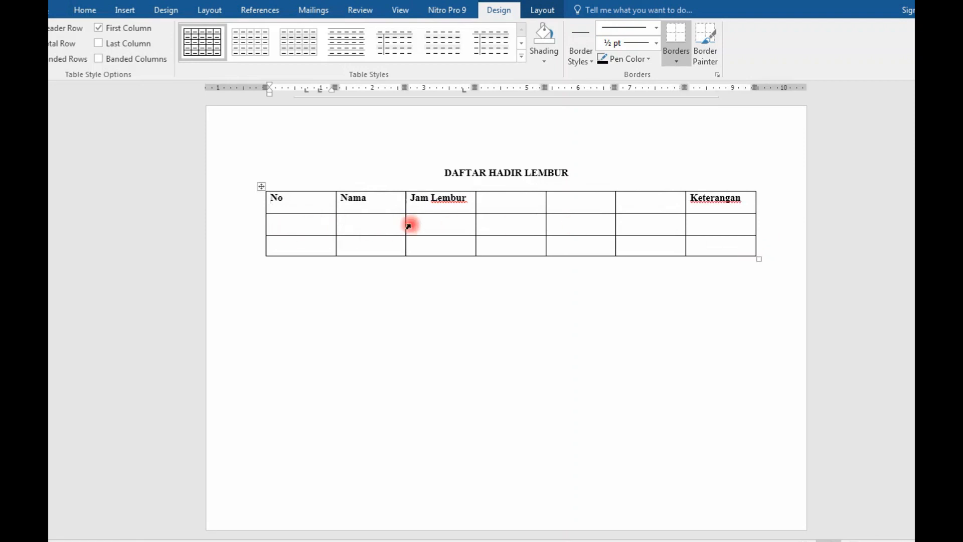
Step: Enter the subheadings Mulai, Tanda tangan, Selesai and Tanda tangan in the second row, starting under Jam Lembur
{"action": "left_click", "coordinate": [445, 226]}
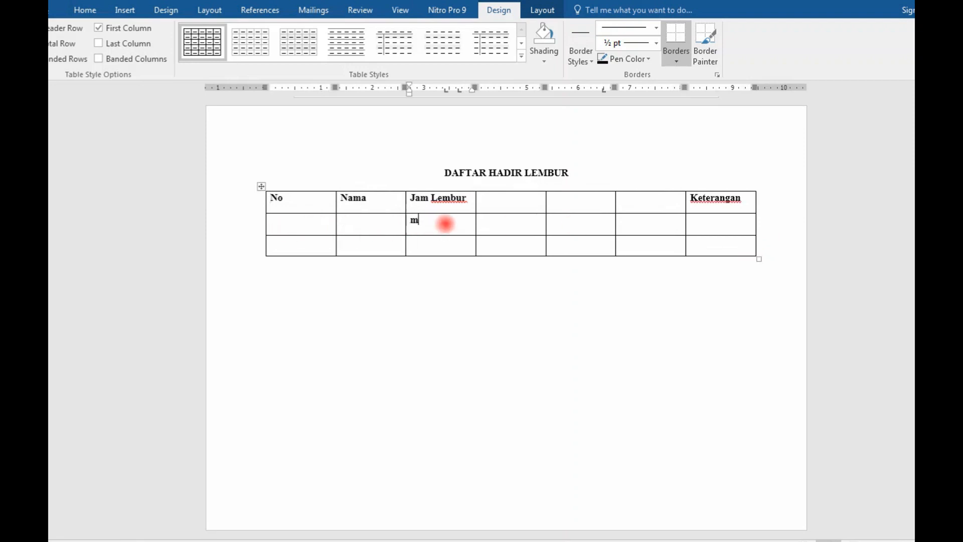
{"action": "key", "text": "Tab"}
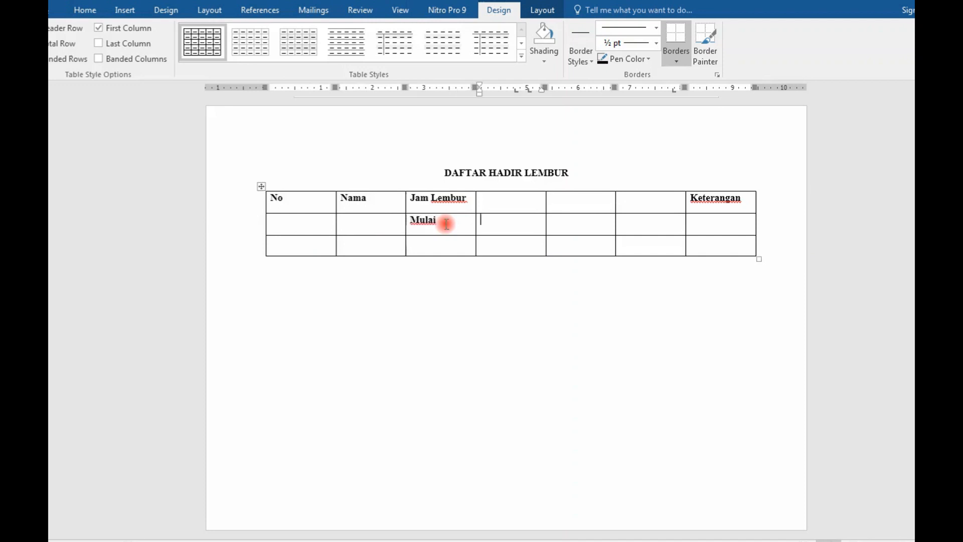
{"action": "key", "text": "Tab"}
{"action": "type", "text": "selesai"}
{"action": "key", "text": "Tab"}
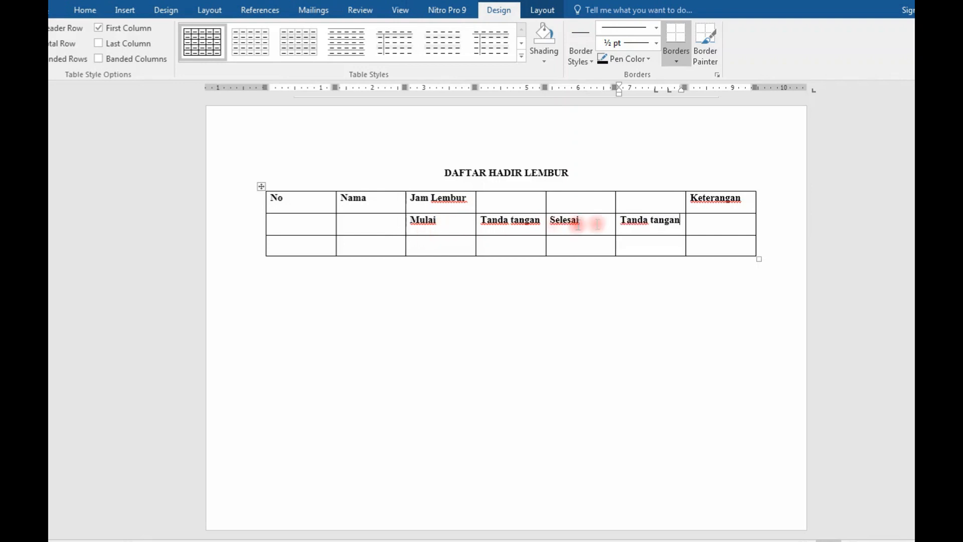
Step: Merge the Jam Lembur header cell with the three empty cells beside it
{"action": "left_click_drag", "start_coordinate": [667, 206], "coordinate": [474, 203]}
{"action": "right_click", "coordinate": [474, 202]}
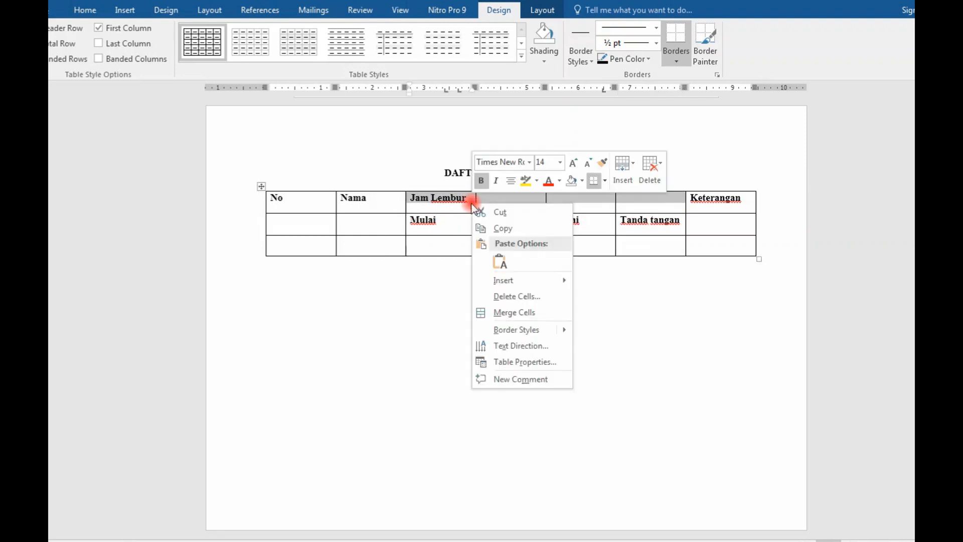
{"action": "left_click", "coordinate": [518, 312]}
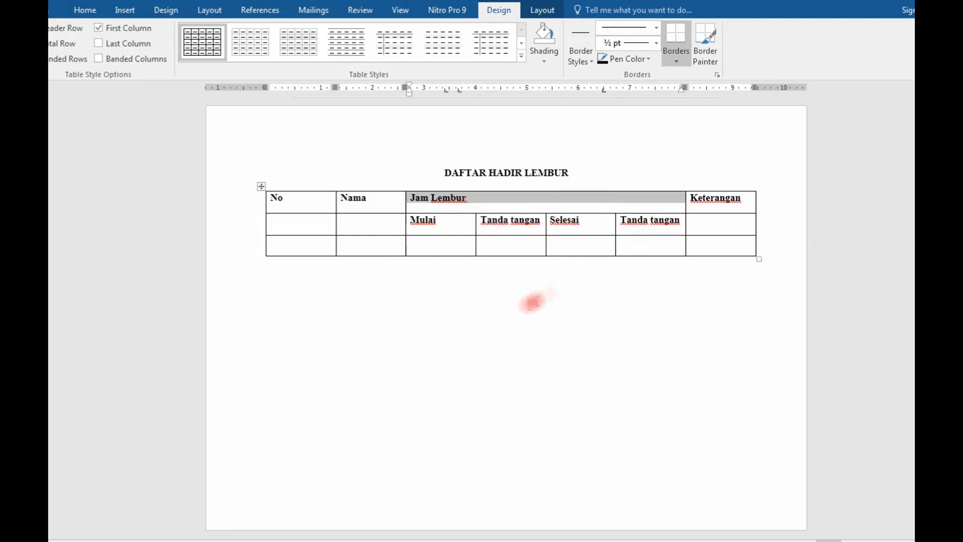
Step: Merge the Keterangan header cell with the empty cell below it
{"action": "left_click_drag", "start_coordinate": [723, 211], "coordinate": [722, 221]}
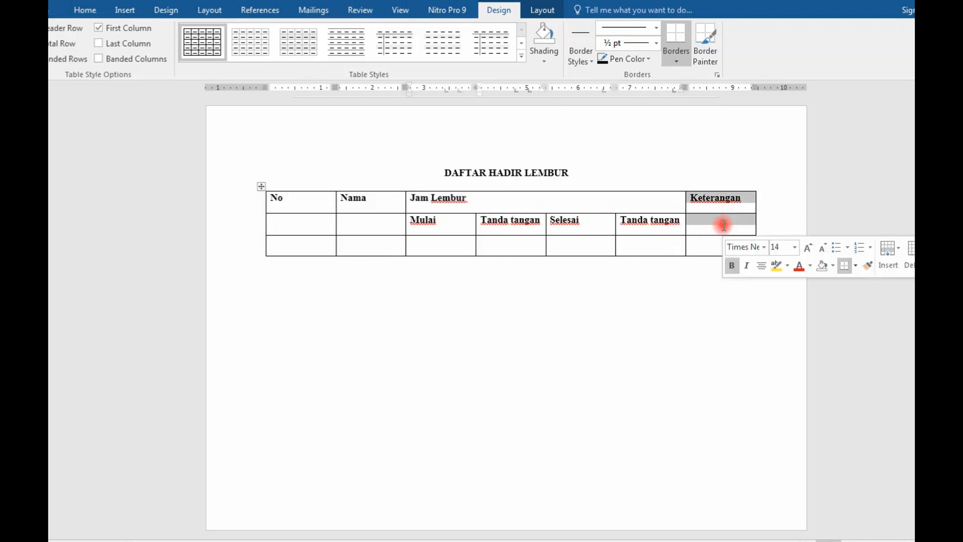
{"action": "right_click", "coordinate": [722, 221]}
{"action": "left_click", "coordinate": [763, 335]}
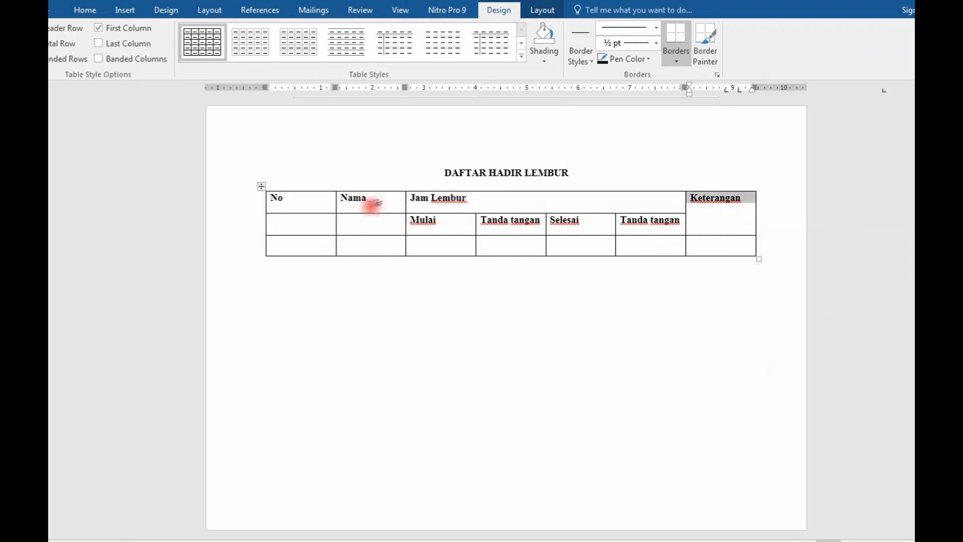
Step: Merge the Nama header cell with the empty cell below it, and do the same for the No header cell
{"action": "left_click_drag", "start_coordinate": [370, 206], "coordinate": [383, 216]}
{"action": "right_click", "coordinate": [385, 224]}
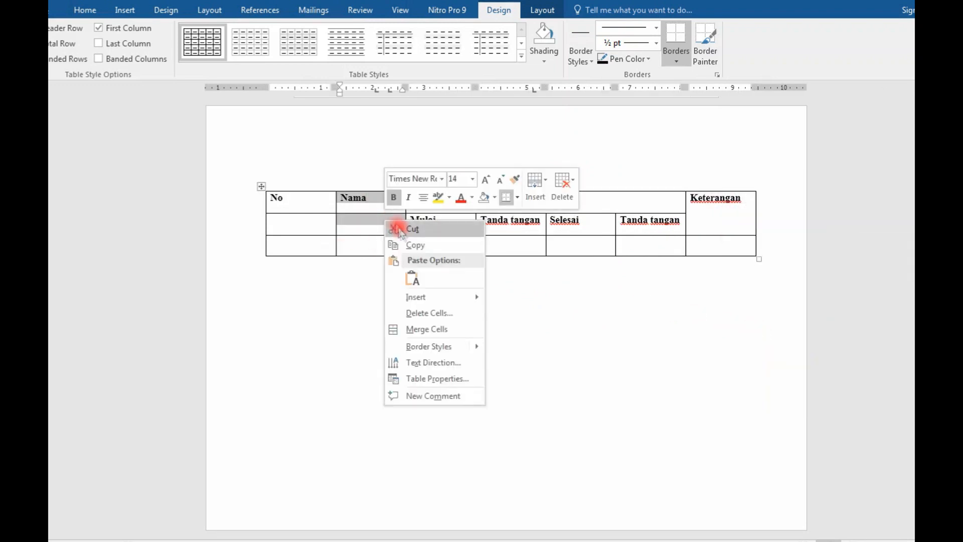
{"action": "left_click", "coordinate": [407, 324]}
{"action": "left_click_drag", "start_coordinate": [314, 211], "coordinate": [312, 218]}
{"action": "right_click", "coordinate": [314, 220]}
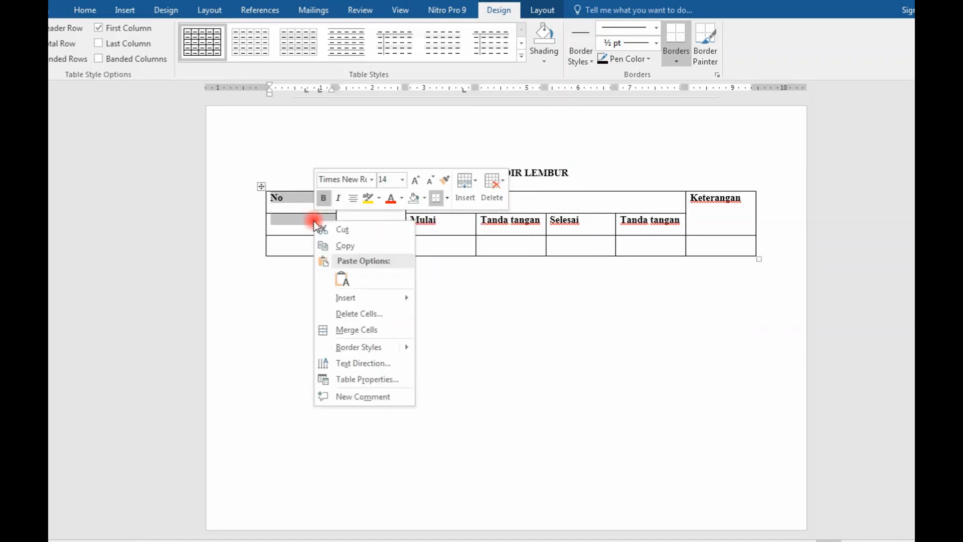
{"action": "left_click", "coordinate": [343, 329]}
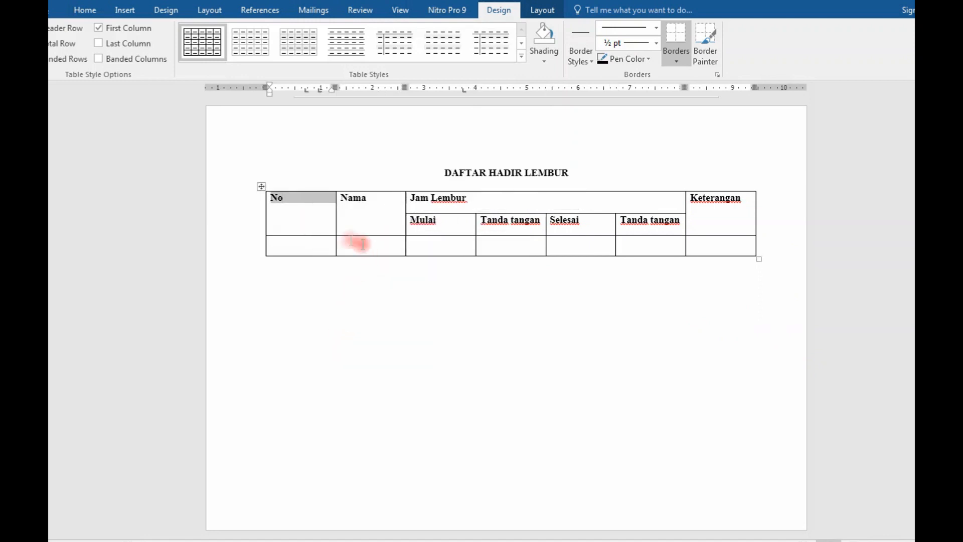
{"action": "left_click", "coordinate": [307, 215]}
Step: Center the Jam Lembur heading horizontally in its merged cell
{"action": "left_click_drag", "start_coordinate": [535, 196], "coordinate": [404, 200]}
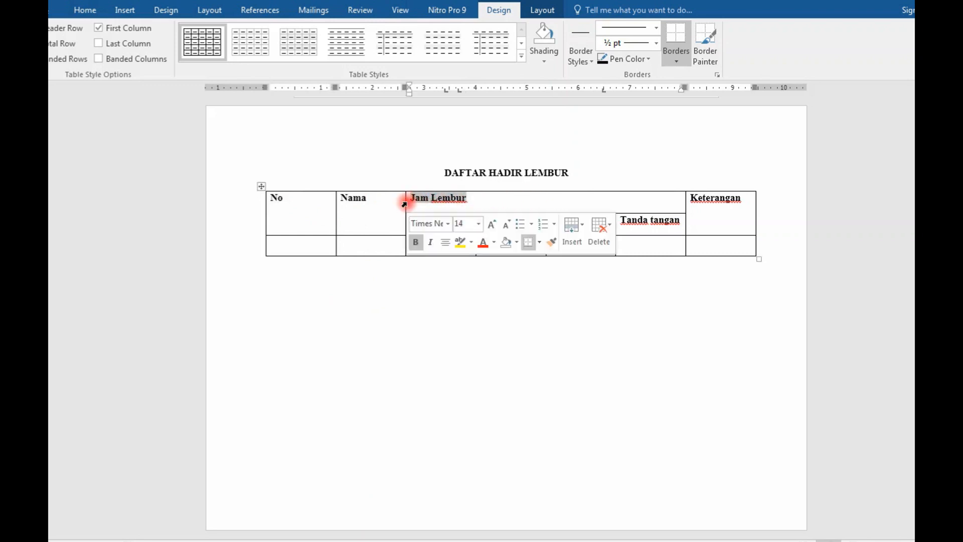
{"action": "left_click", "coordinate": [83, 10]}
{"action": "left_click", "coordinate": [329, 56]}
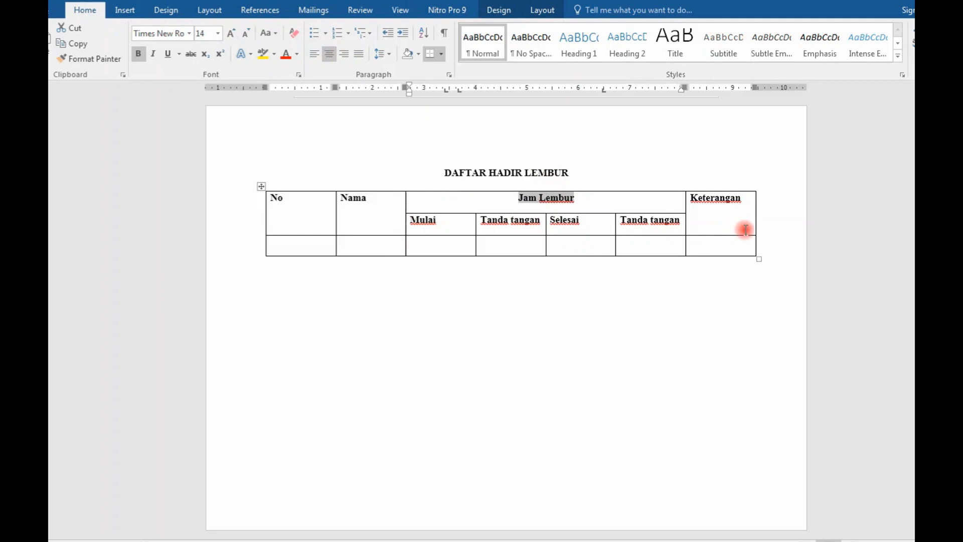
Step: Set the vertical alignment of the No and Nama header cells to Center
{"action": "left_click_drag", "start_coordinate": [672, 202], "coordinate": [303, 209]}
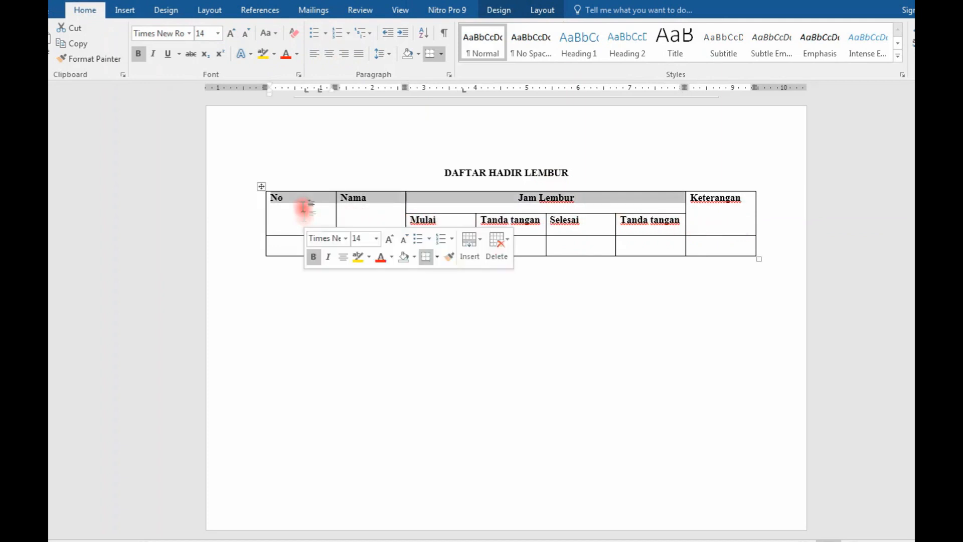
{"action": "left_click", "coordinate": [730, 217]}
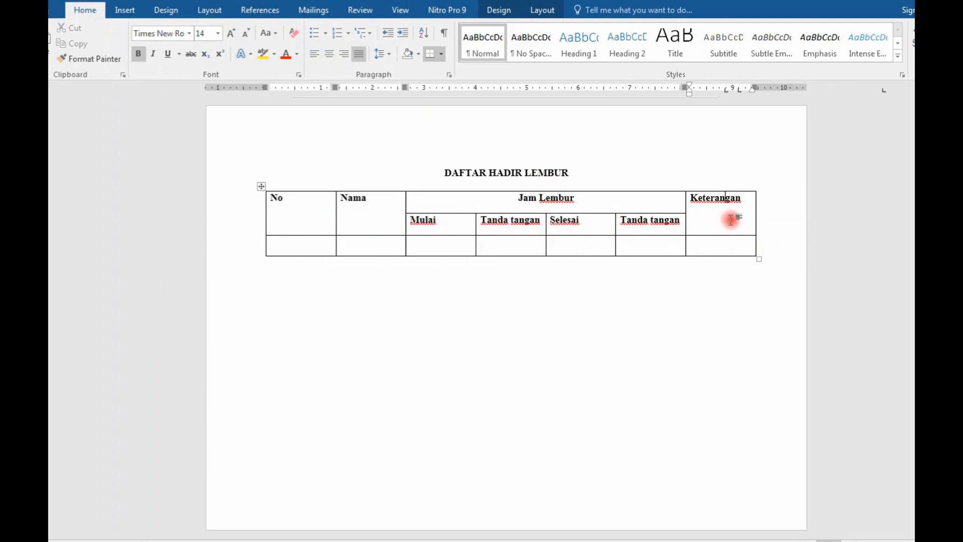
{"action": "left_click_drag", "start_coordinate": [362, 209], "coordinate": [298, 215]}
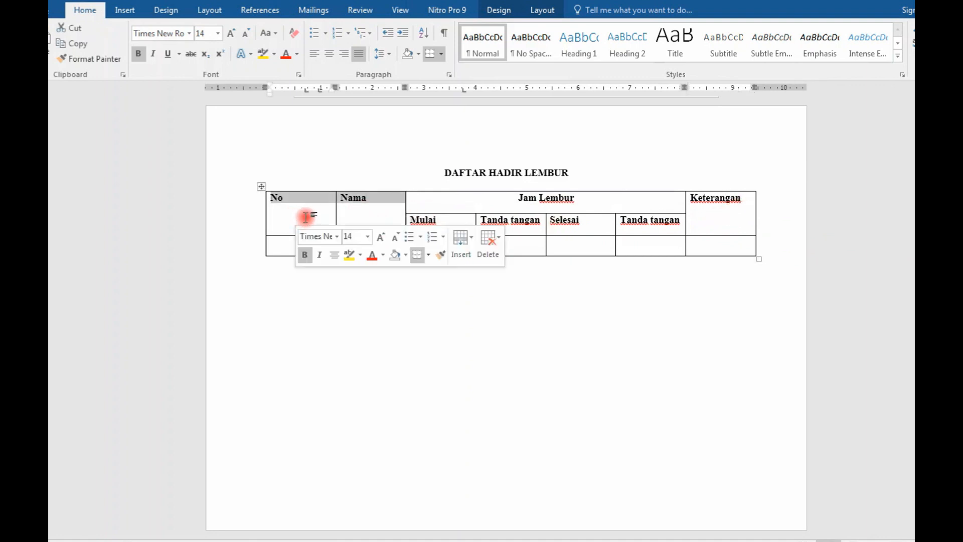
{"action": "right_click", "coordinate": [306, 217]}
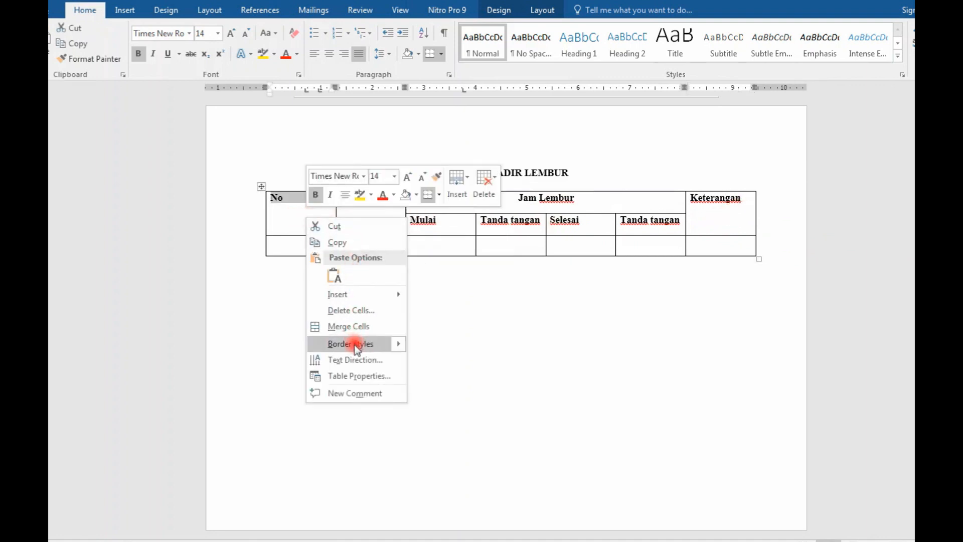
{"action": "left_click", "coordinate": [353, 376]}
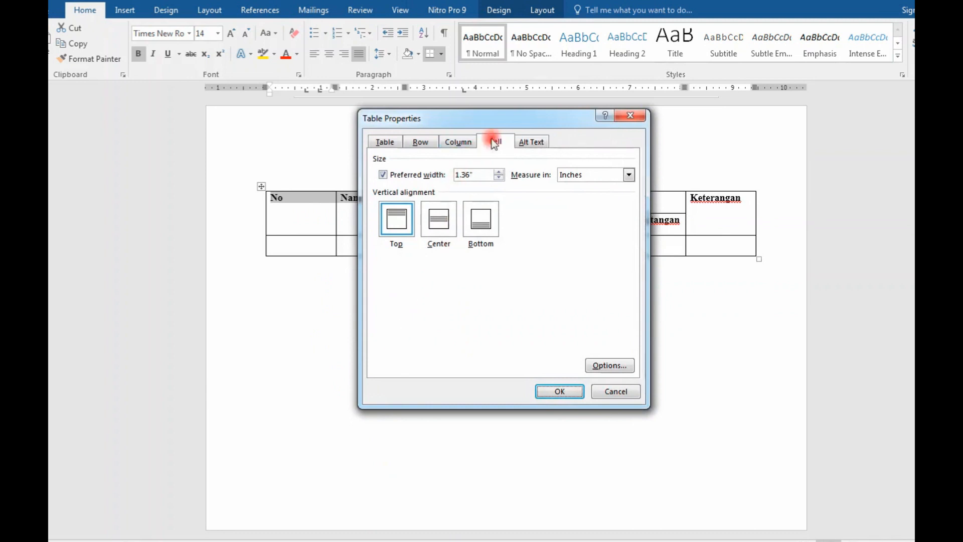
{"action": "left_click", "coordinate": [385, 141]}
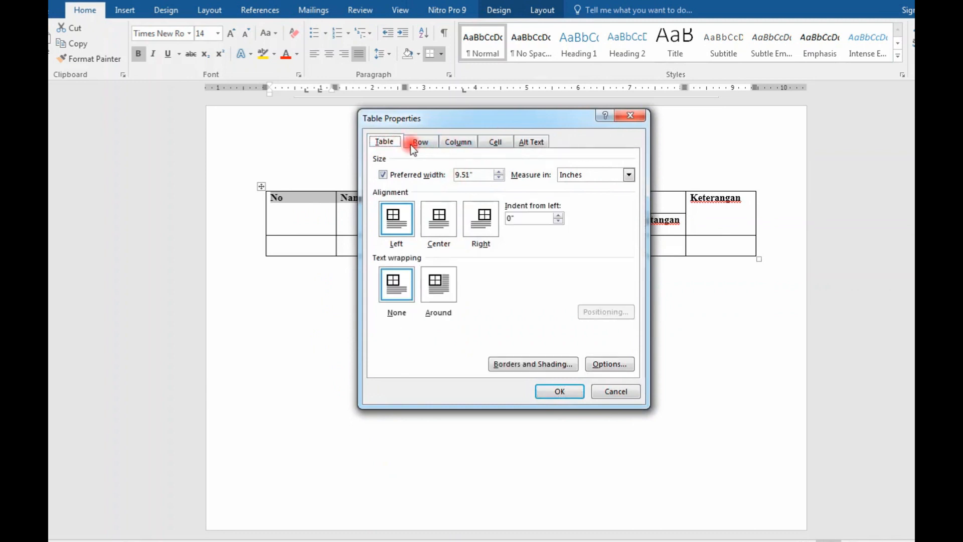
{"action": "left_click", "coordinate": [494, 143]}
{"action": "left_click", "coordinate": [439, 220]}
{"action": "left_click", "coordinate": [565, 393]}
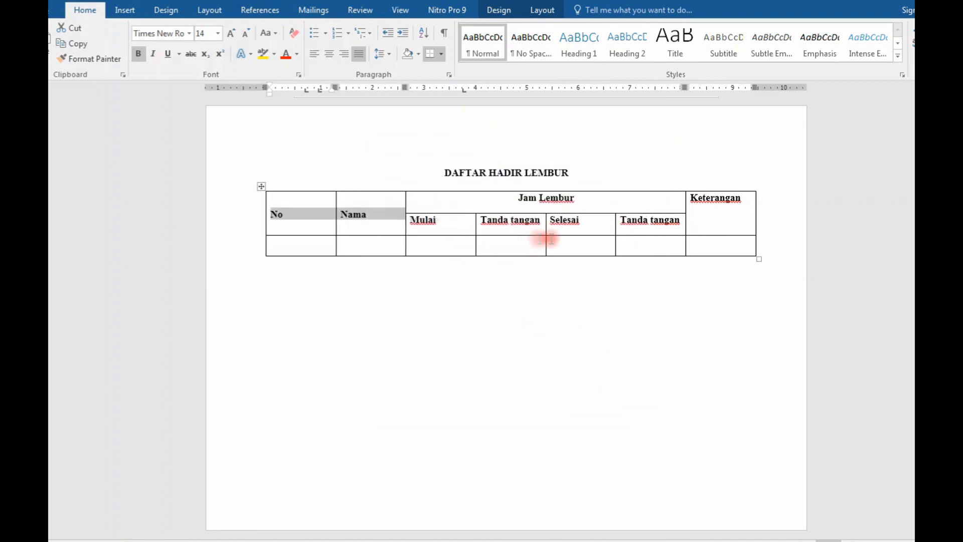
Step: Set the vertical alignment of the Keterangan header cell to Center
{"action": "left_click_drag", "start_coordinate": [724, 224], "coordinate": [706, 223]}
{"action": "left_click", "coordinate": [707, 224]}
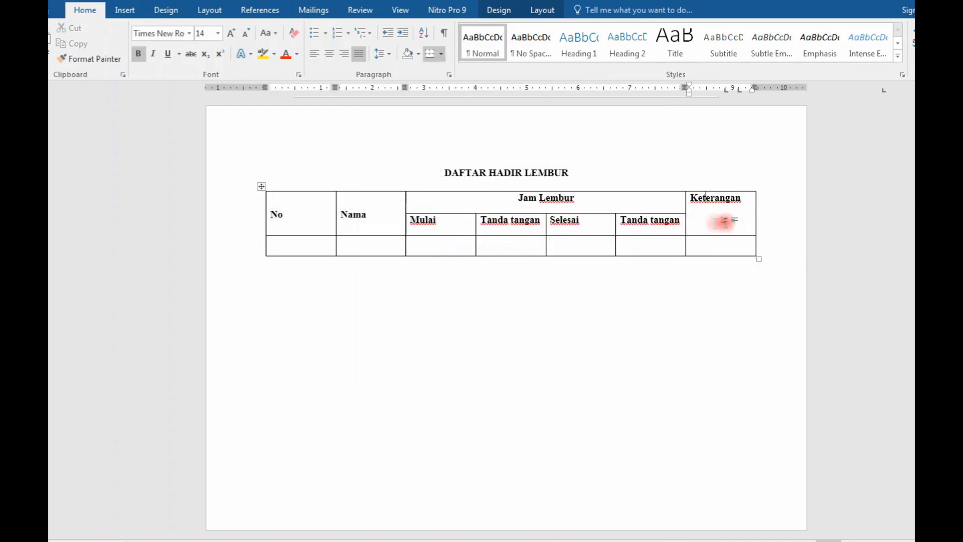
{"action": "right_click", "coordinate": [742, 207]}
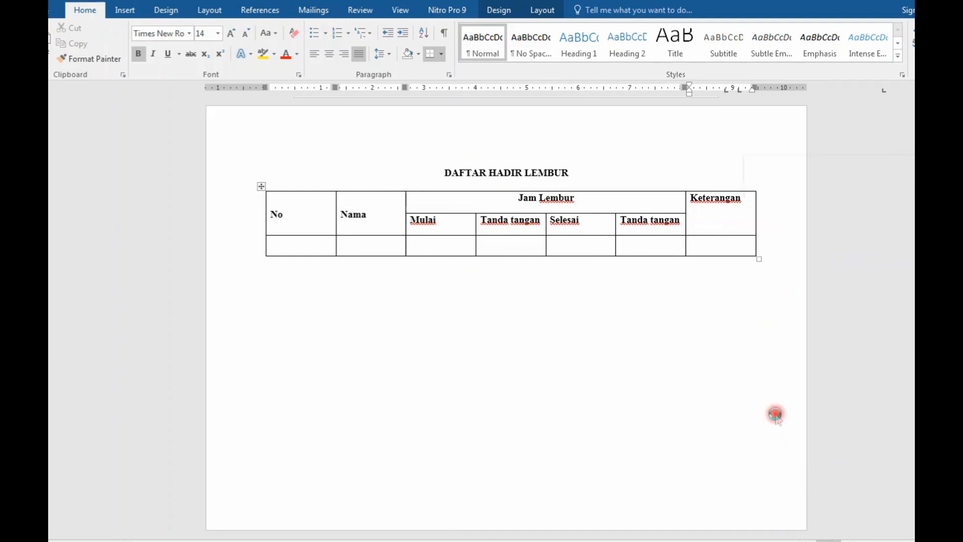
{"action": "left_click", "coordinate": [779, 415]}
{"action": "left_click", "coordinate": [439, 218]}
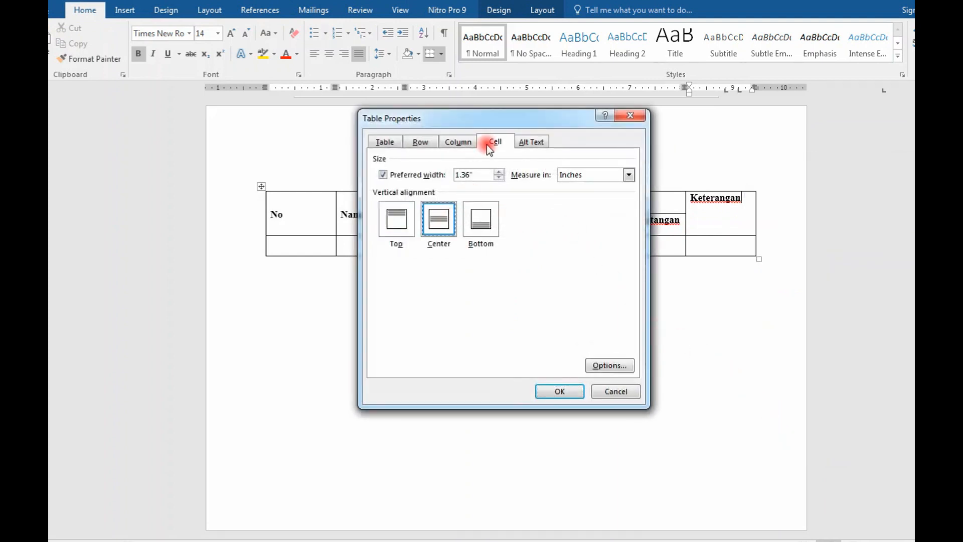
{"action": "left_click", "coordinate": [553, 391]}
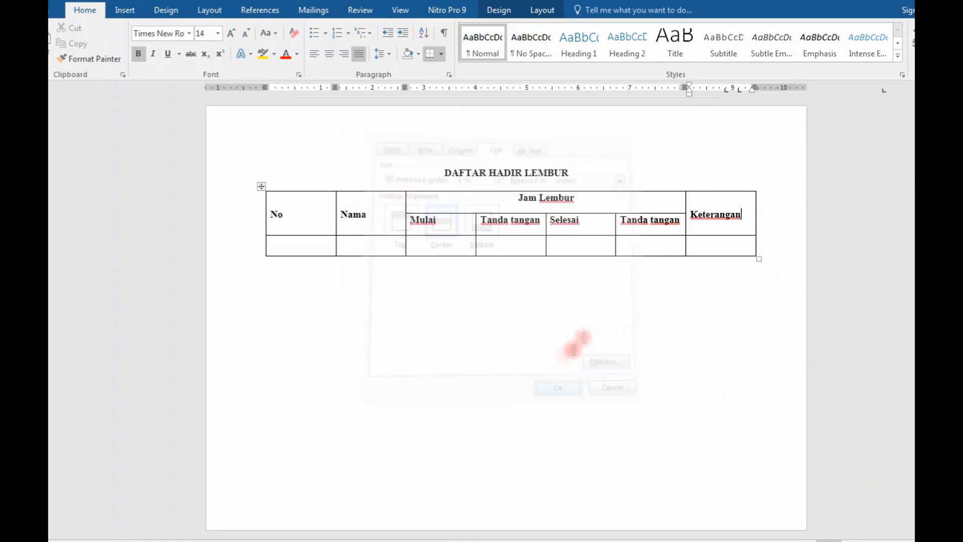
Step: Center the Mulai, Tanda tangan, Selesai and Tanda tangan subheadings both vertically and horizontally in their cells
{"action": "left_click_drag", "start_coordinate": [681, 224], "coordinate": [451, 226]}
{"action": "right_click", "coordinate": [452, 225]}
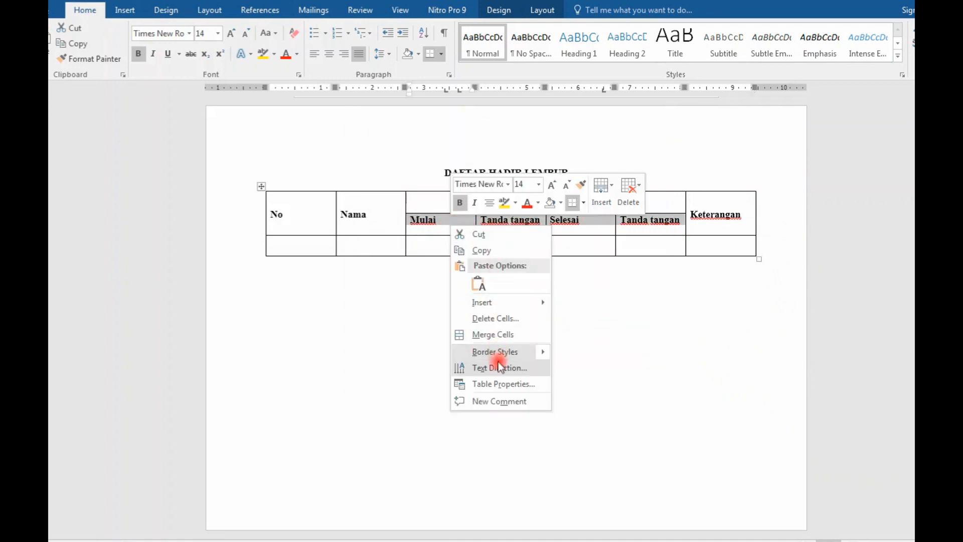
{"action": "left_click", "coordinate": [498, 383]}
{"action": "left_click", "coordinate": [448, 229]}
{"action": "left_click", "coordinate": [558, 391]}
{"action": "left_click", "coordinate": [581, 329]}
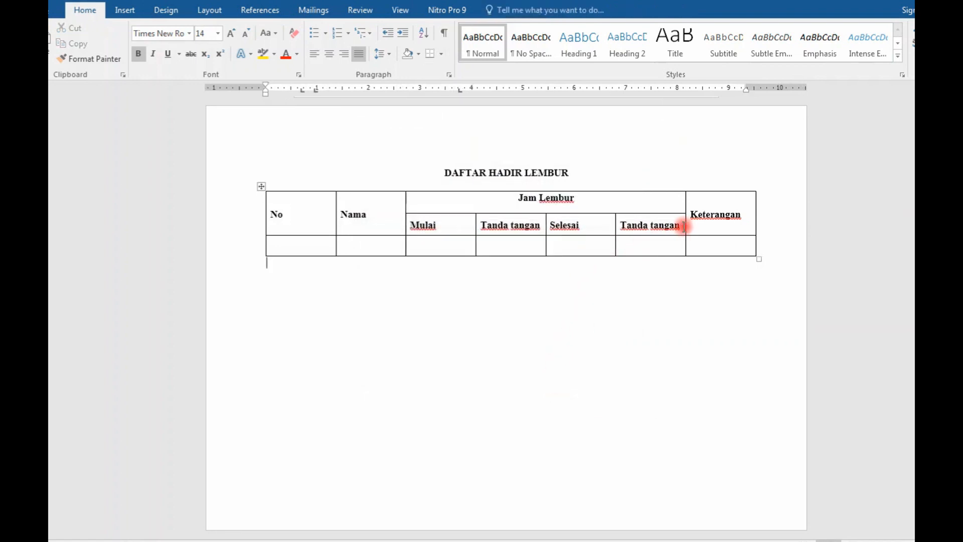
{"action": "left_click_drag", "start_coordinate": [683, 227], "coordinate": [424, 221]}
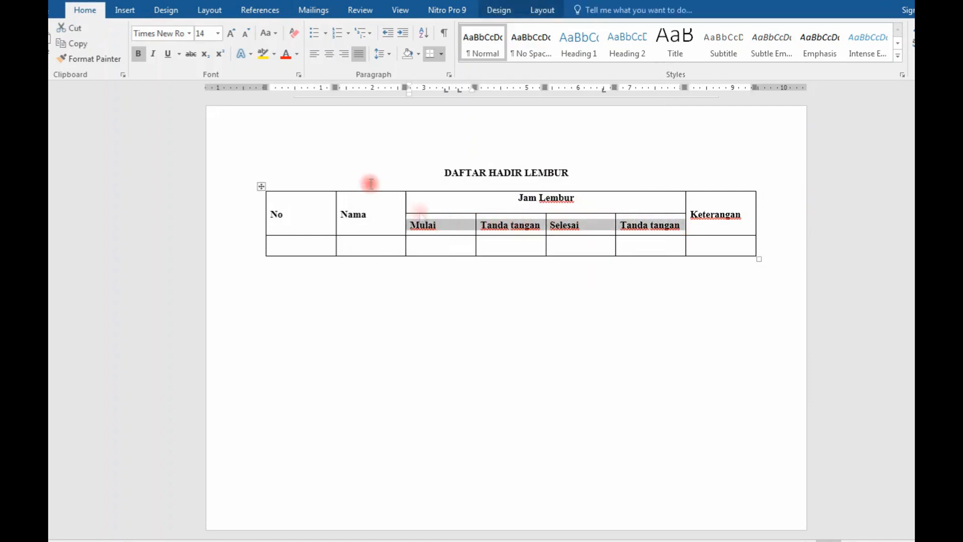
{"action": "left_click", "coordinate": [329, 54]}
Step: Set the vertical alignment of the merged Jam Lembur header cell to Center
{"action": "left_click_drag", "start_coordinate": [597, 199], "coordinate": [517, 197]}
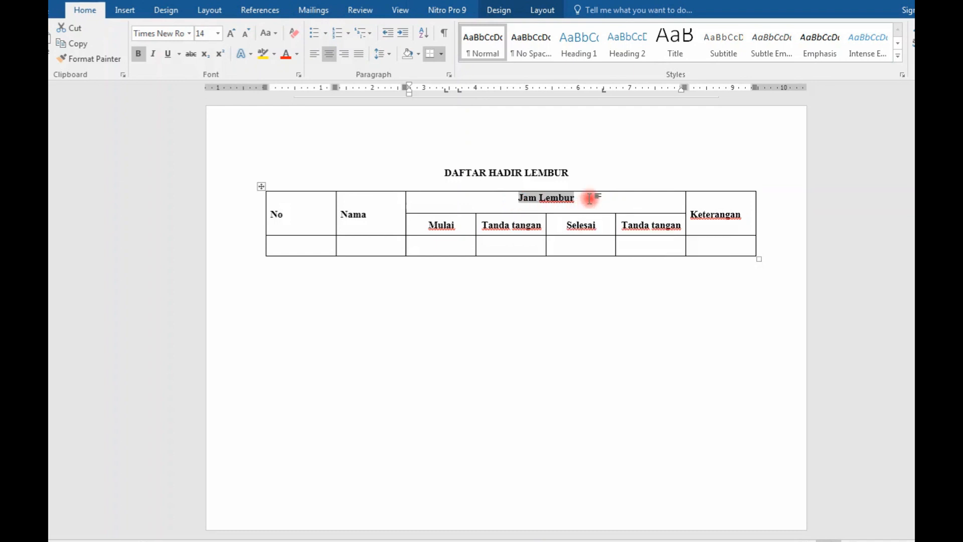
{"action": "left_click", "coordinate": [591, 200]}
{"action": "right_click", "coordinate": [590, 200]}
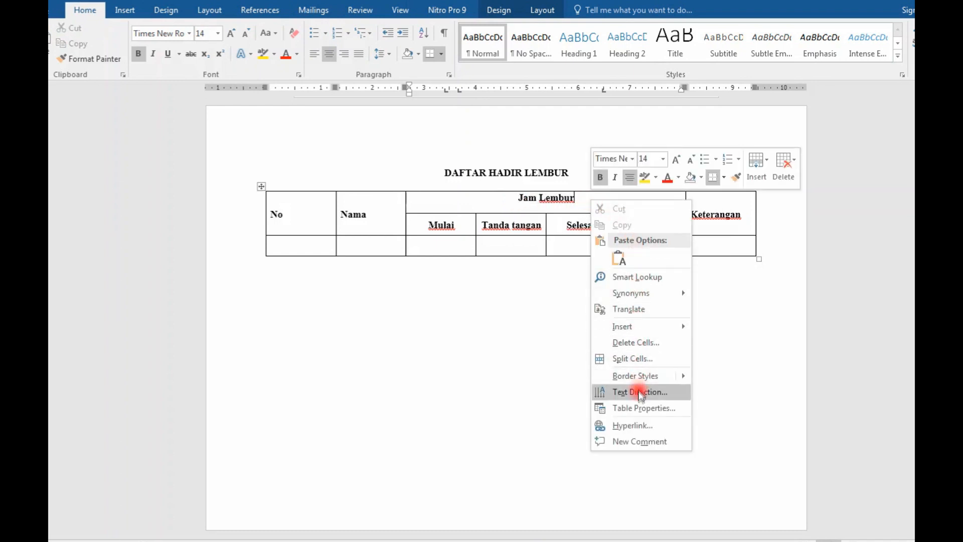
{"action": "left_click", "coordinate": [637, 409]}
{"action": "left_click", "coordinate": [440, 220]}
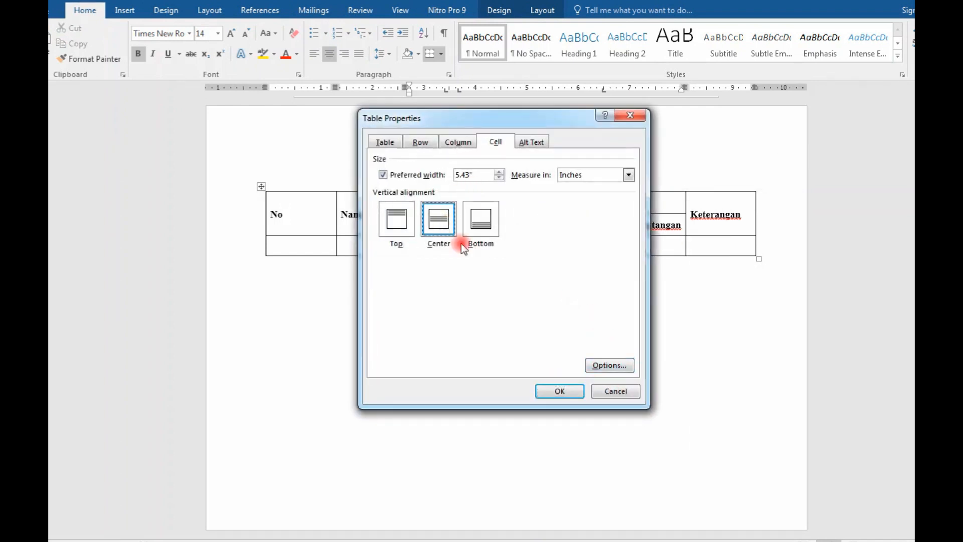
{"action": "left_click", "coordinate": [551, 392]}
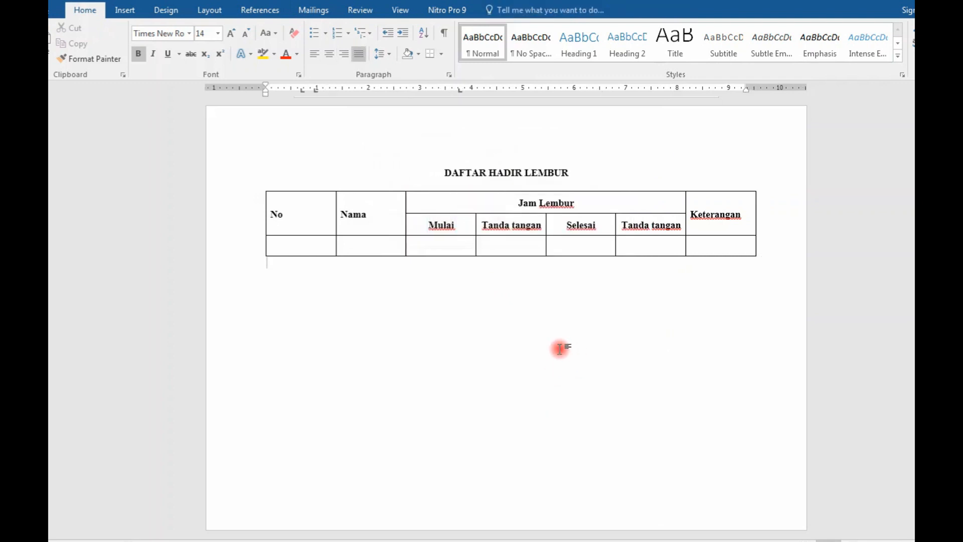
Step: Narrow the No column and fill the first entry row with 1., the employee's name, 17.00 WITA under Mulai and 20.00 WITA under Selesai
{"action": "left_click_drag", "start_coordinate": [336, 228], "coordinate": [293, 231]}
{"action": "left_click", "coordinate": [286, 248]}
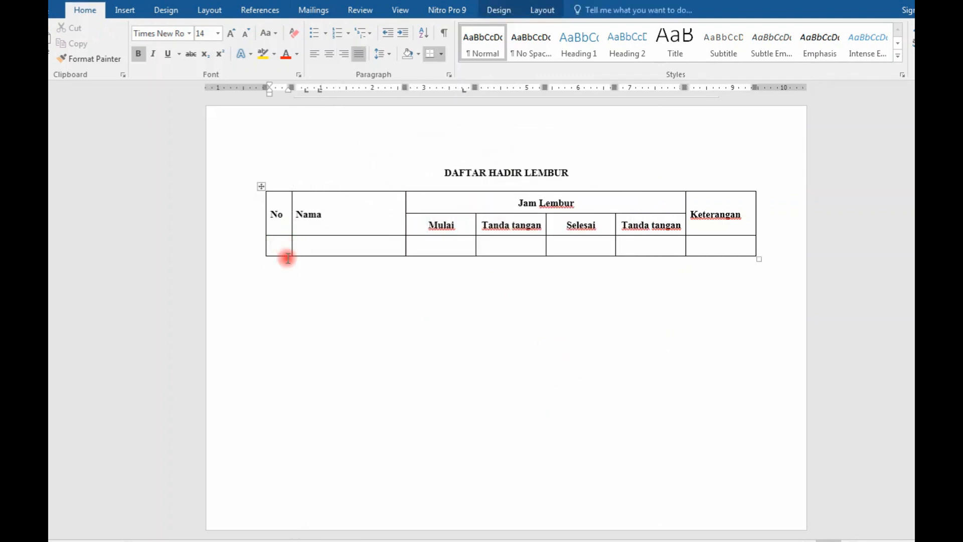
{"action": "type", "text": "1."}
{"action": "key", "text": "Tab"}
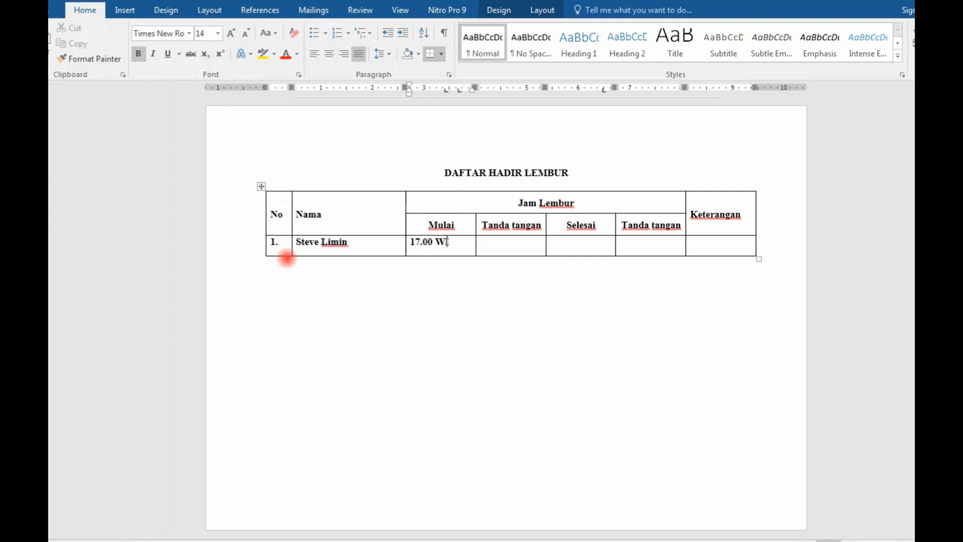
{"action": "key", "text": "Tab"}
{"action": "key", "text": "Tab"}
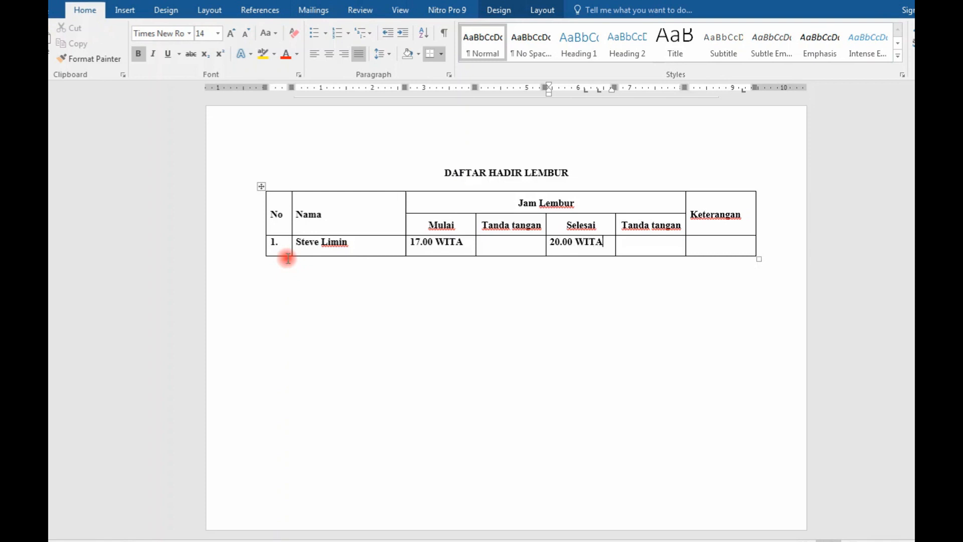
{"action": "left_click", "coordinate": [802, 250]}
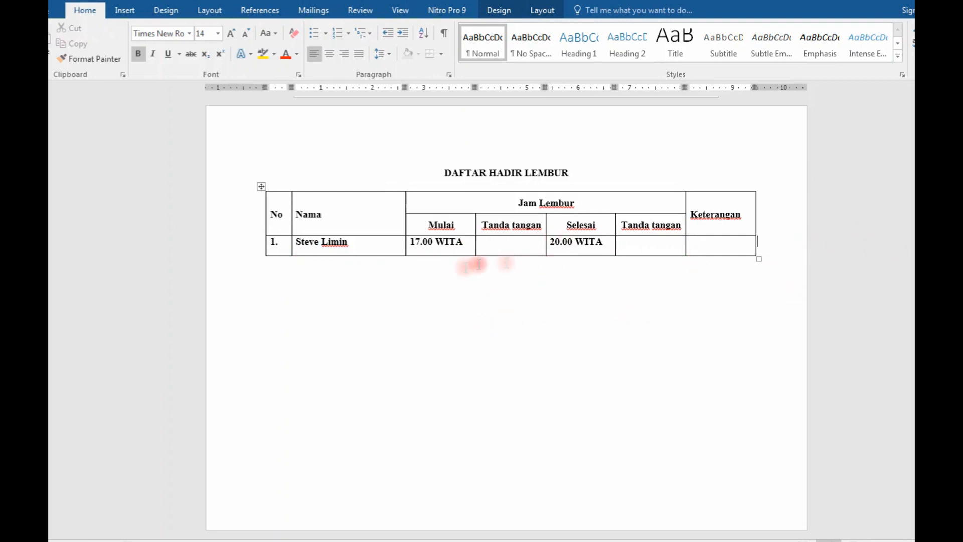
Step: Add a signature block below the table at a tab stop of about 6.5 inches, with Kepala Bagian TU and the signatory's name
{"action": "left_click", "coordinate": [309, 285]}
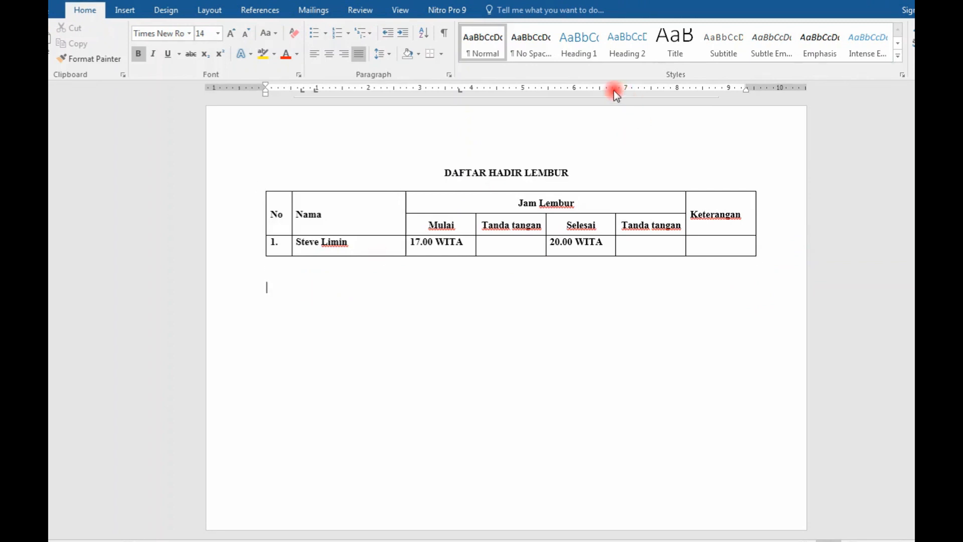
{"action": "left_click", "coordinate": [598, 89]}
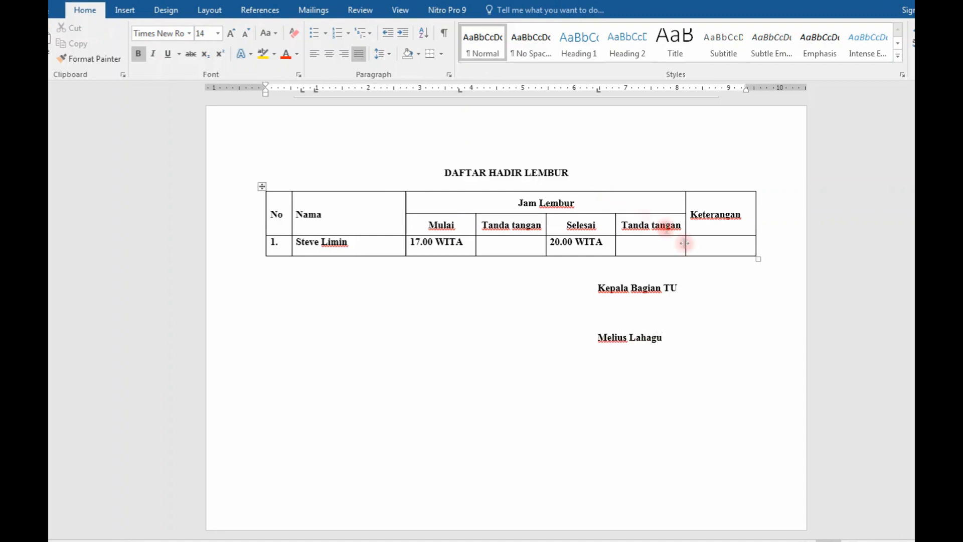
Step: Remove the bold formatting from the first entry row and the signature block below the table
{"action": "left_click_drag", "start_coordinate": [667, 338], "coordinate": [280, 242]}
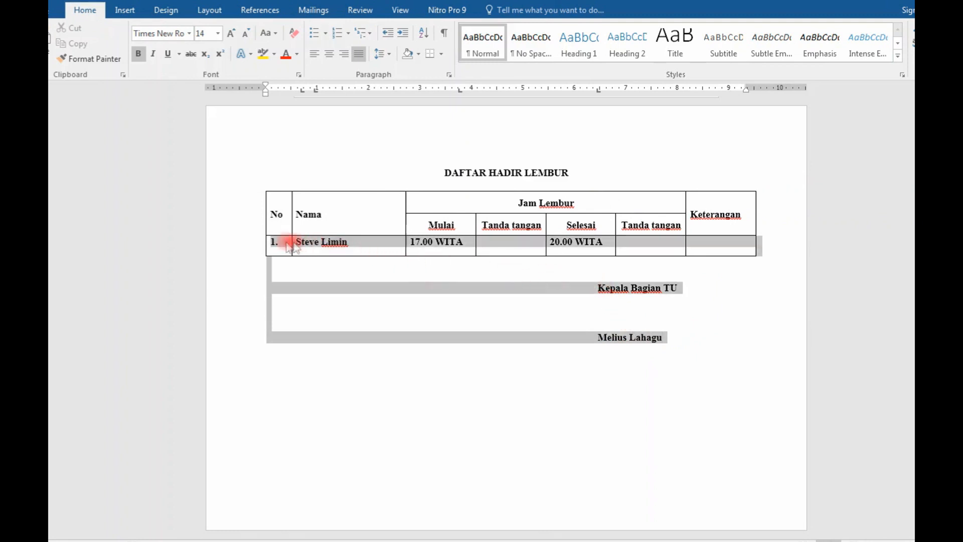
{"action": "left_click", "coordinate": [153, 54]}
{"action": "left_click", "coordinate": [138, 54]}
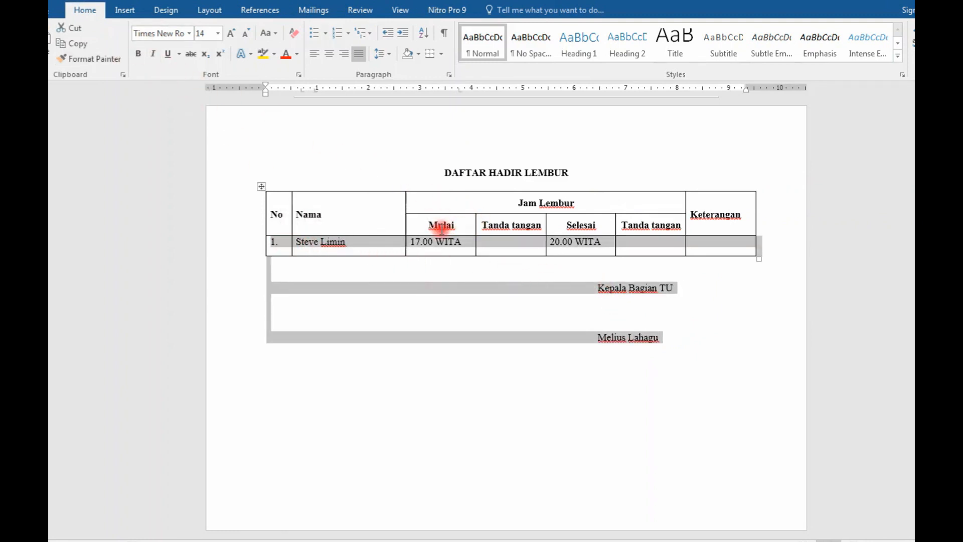
{"action": "left_click", "coordinate": [462, 229]}
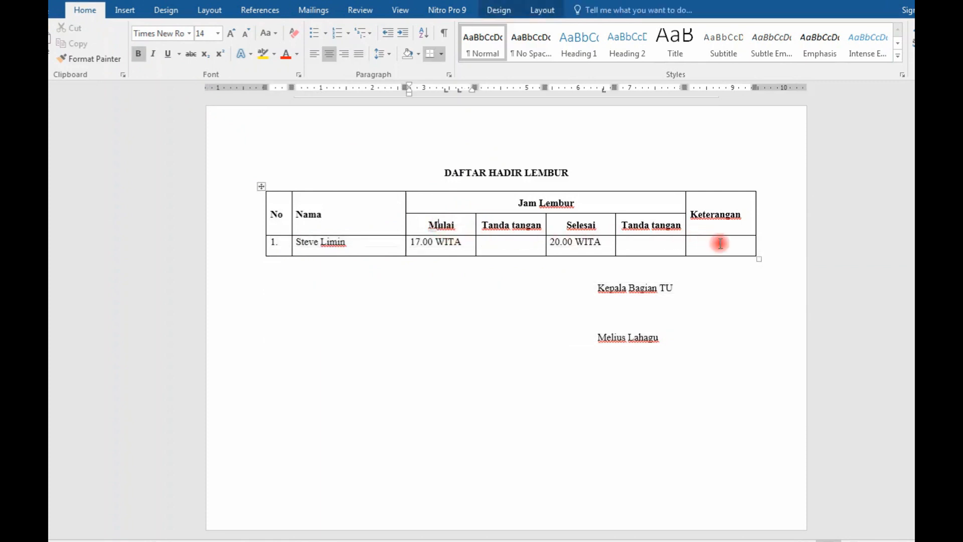
{"action": "left_click", "coordinate": [646, 287]}
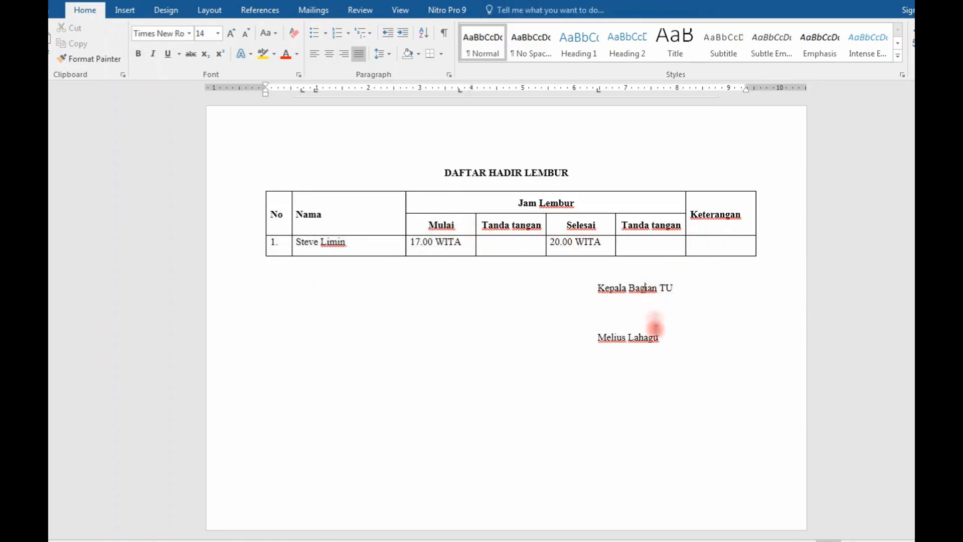
Step: Set the font size of the first entry row and the signature block to 12
{"action": "left_click_drag", "start_coordinate": [666, 348], "coordinate": [271, 242]}
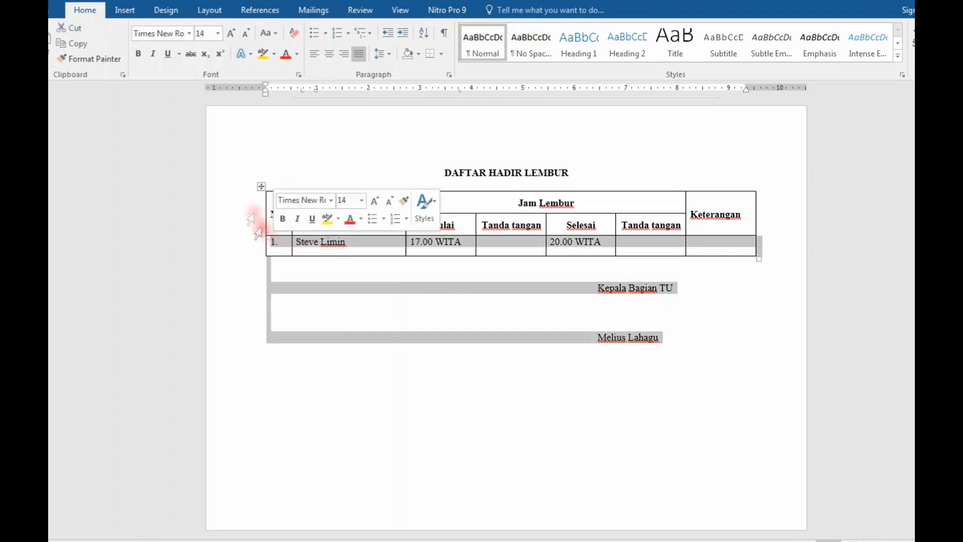
{"action": "left_click", "coordinate": [217, 35]}
{"action": "left_click", "coordinate": [204, 95]}
{"action": "left_click", "coordinate": [506, 293]}
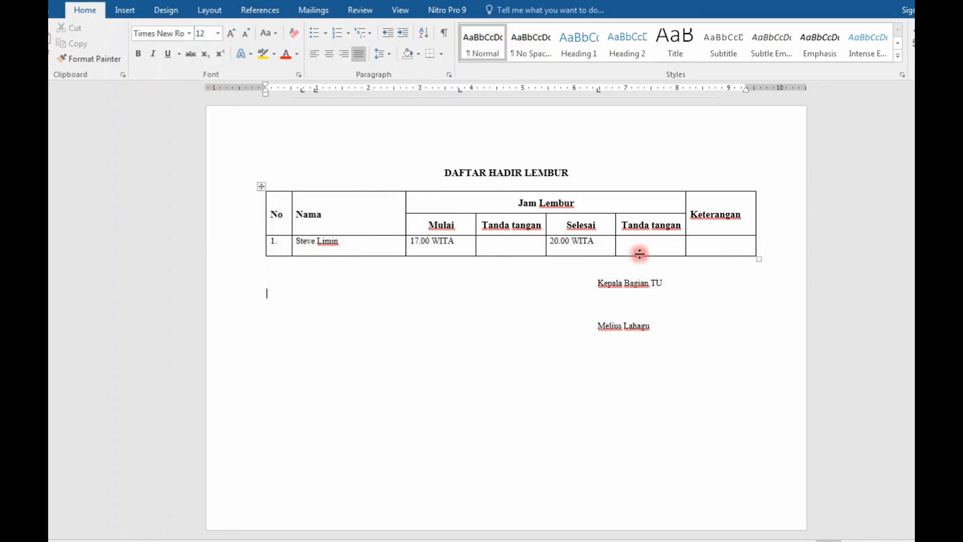
Step: Set the font size of both header rows in the Daftar Hadir Lembur table to 12
{"action": "scroll", "coordinate": [723, 248], "scroll_direction": "up", "scroll_amount": 2}
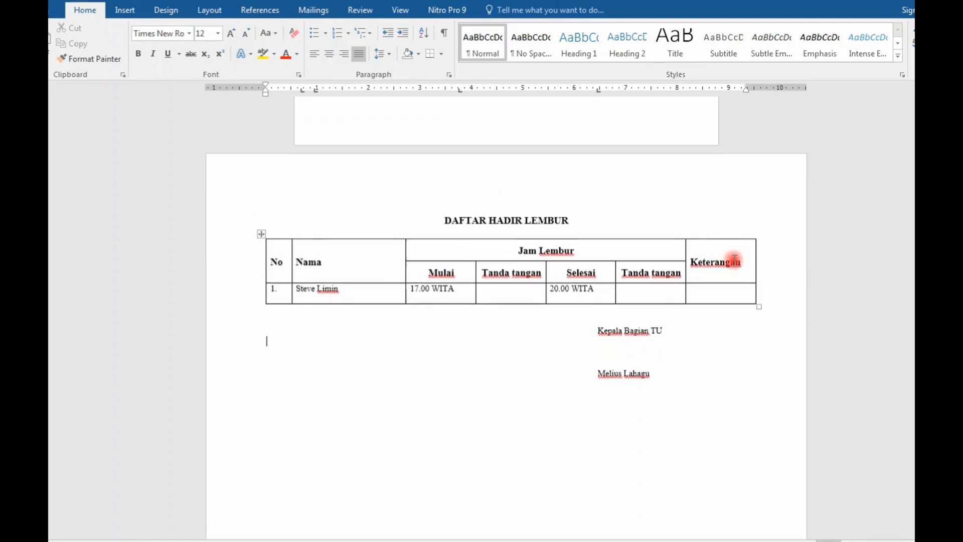
{"action": "left_click_drag", "start_coordinate": [733, 263], "coordinate": [704, 279]}
{"action": "left_click", "coordinate": [325, 269]}
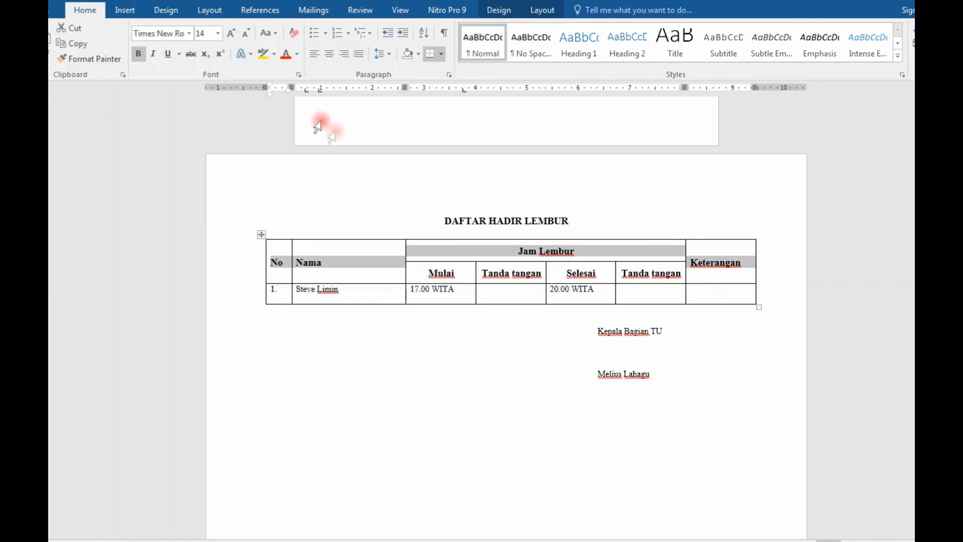
{"action": "left_click", "coordinate": [221, 34]}
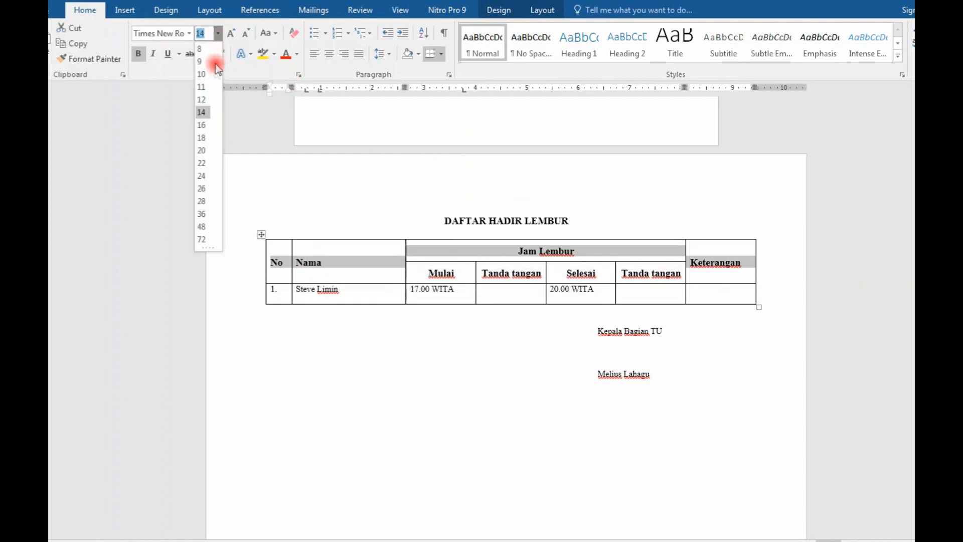
{"action": "left_click", "coordinate": [206, 91]}
{"action": "left_click_drag", "start_coordinate": [684, 272], "coordinate": [453, 273]}
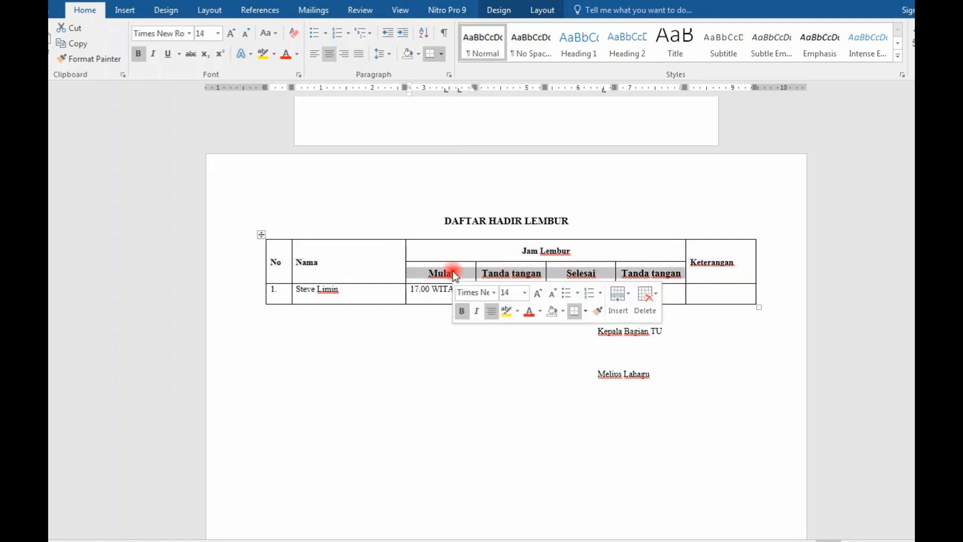
{"action": "left_click", "coordinate": [218, 34]}
{"action": "left_click", "coordinate": [205, 93]}
{"action": "left_click", "coordinate": [680, 327]}
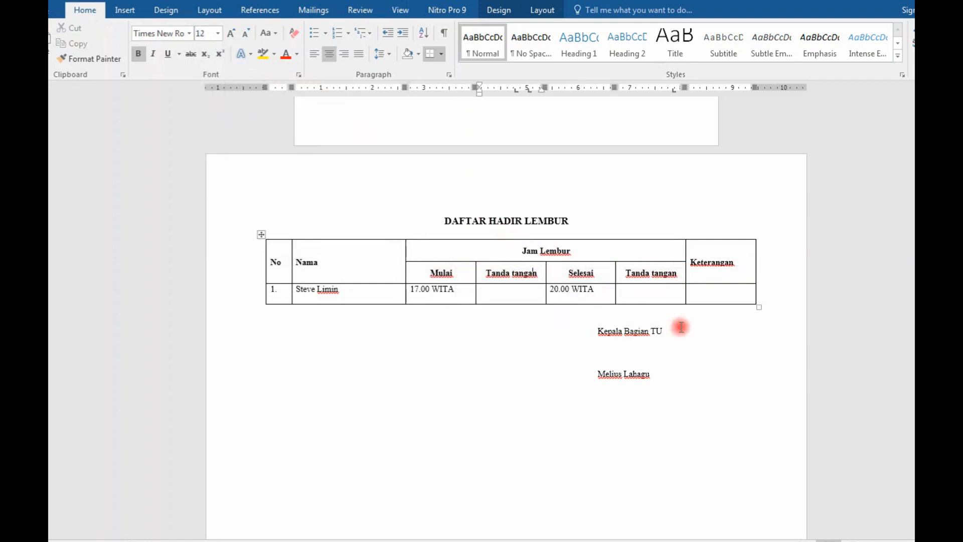
{"action": "scroll", "coordinate": [684, 327], "scroll_direction": "up", "scroll_amount": 10}
{"action": "scroll", "coordinate": [684, 326], "scroll_direction": "up", "scroll_amount": 5}
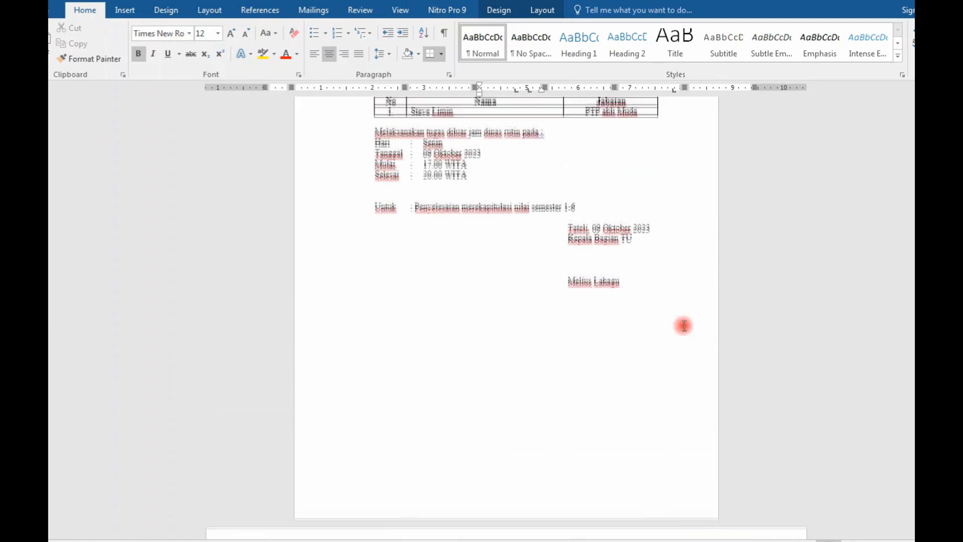
{"action": "scroll", "coordinate": [684, 323], "scroll_direction": "down", "scroll_amount": 3}
{"action": "scroll", "coordinate": [684, 324], "scroll_direction": "down", "scroll_amount": 10}
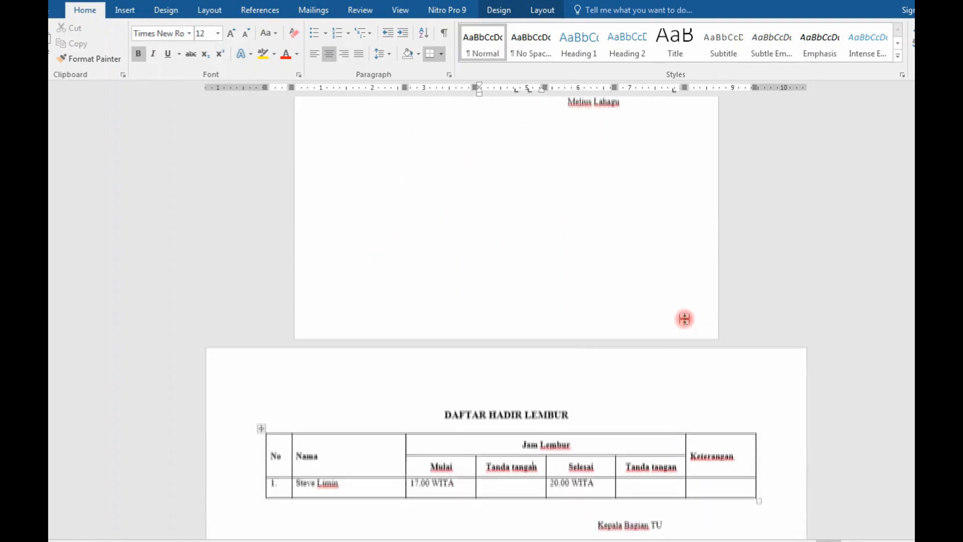